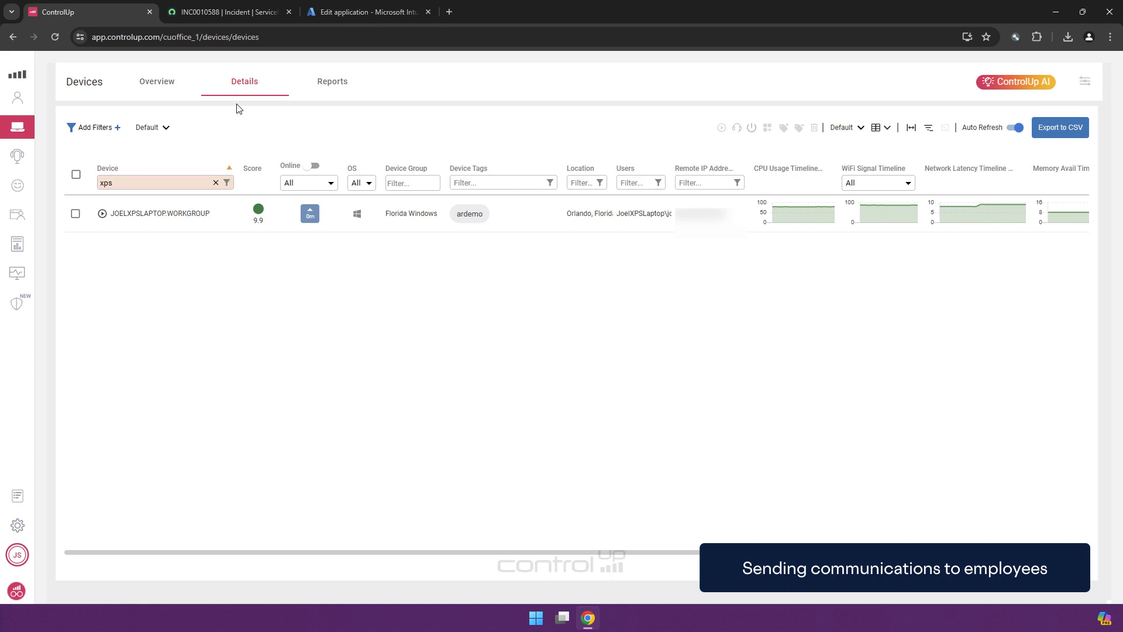
- Open the details of the XPS laptop and start a Remote Control request for it
click(171, 214)
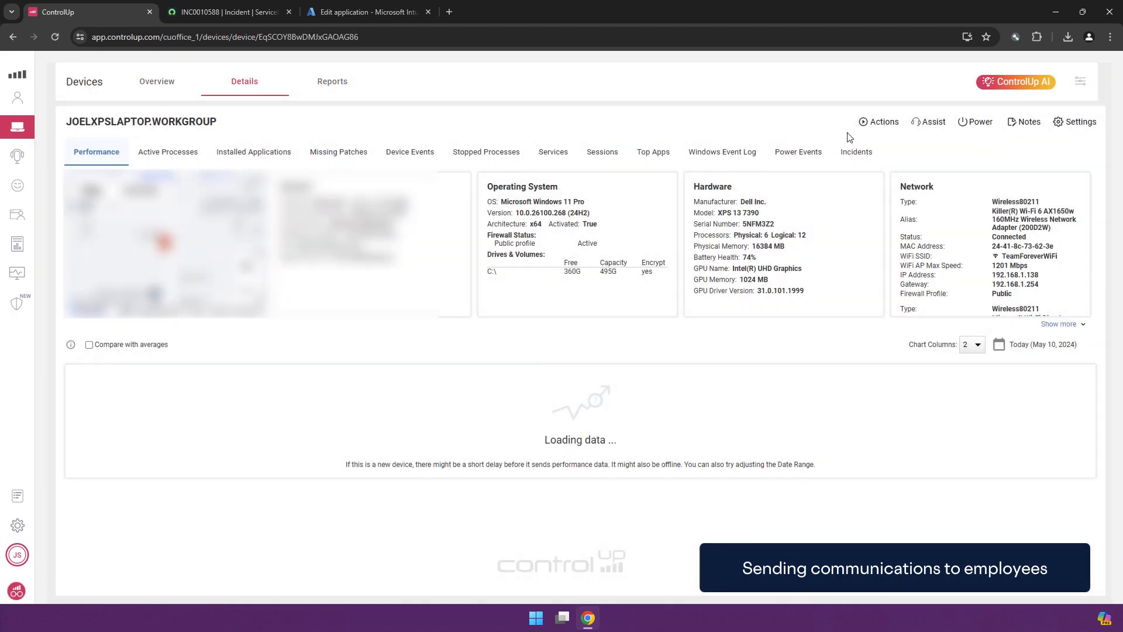
click(884, 121)
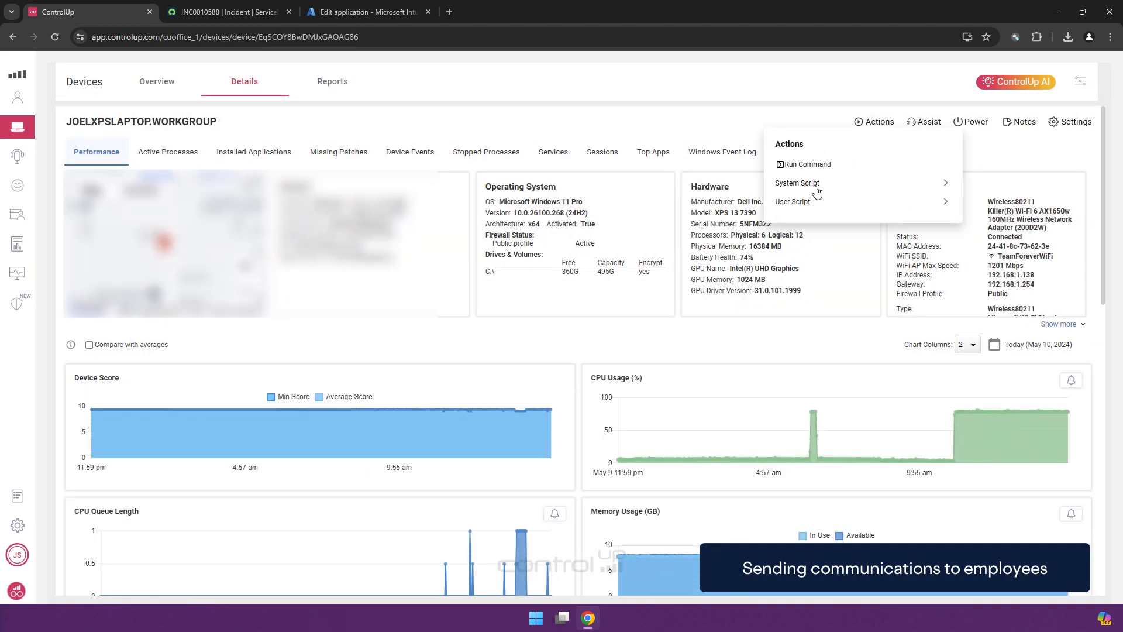
click(928, 123)
click(904, 174)
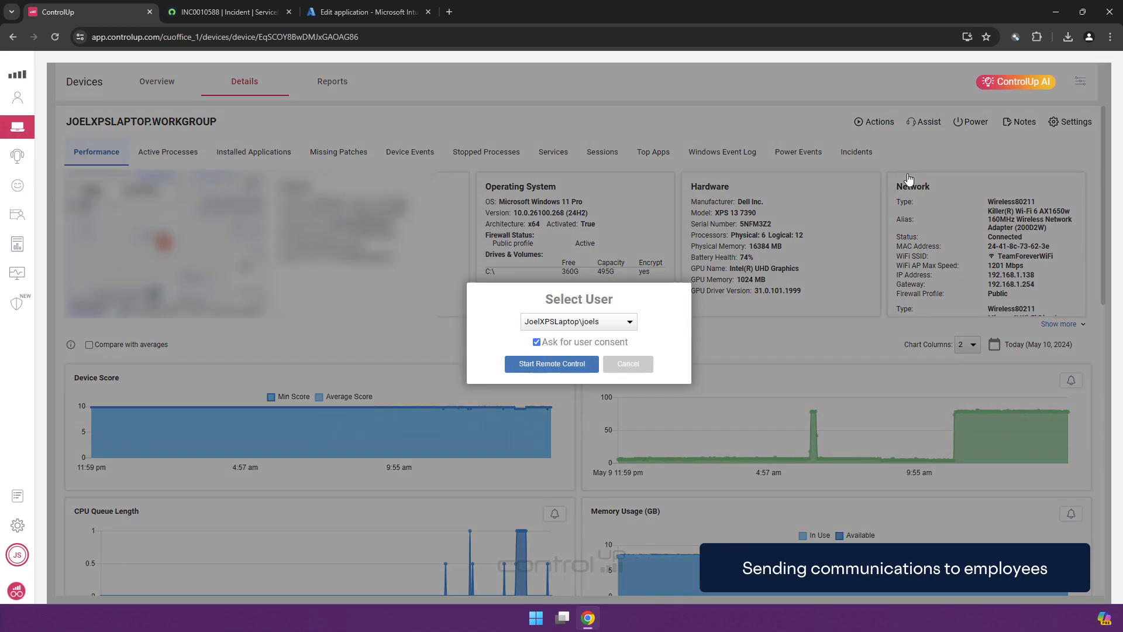
- Start remote control of the CONSOLE session without asking for user consent, and move the session window clear of the device actions
click(554, 325)
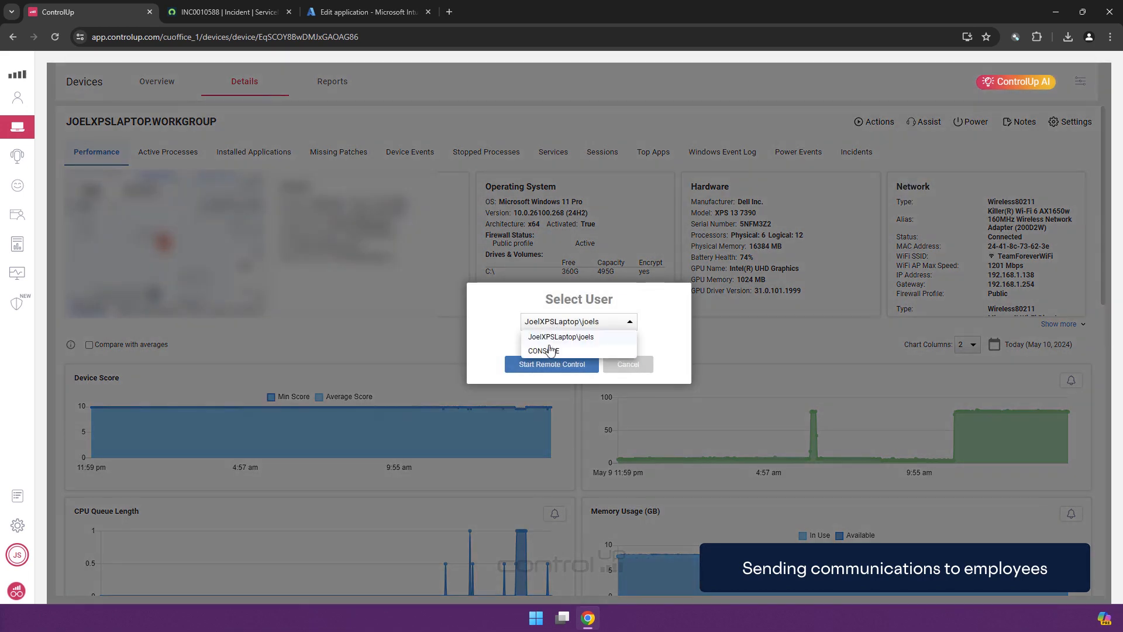
click(549, 352)
click(536, 343)
click(535, 364)
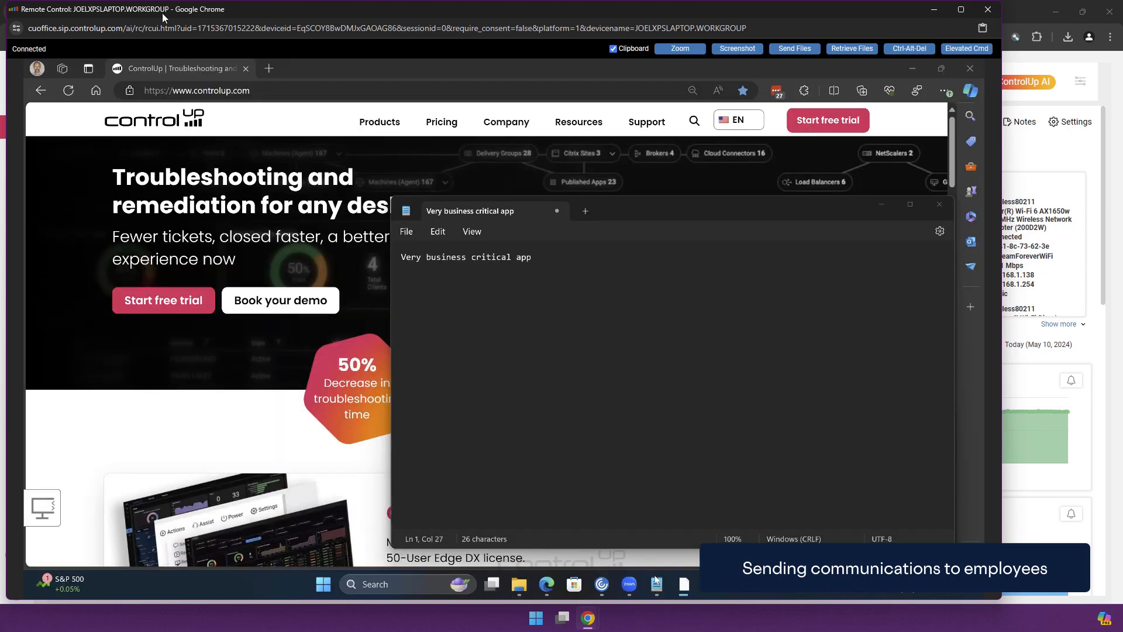
drag(161, 15, 279, 256)
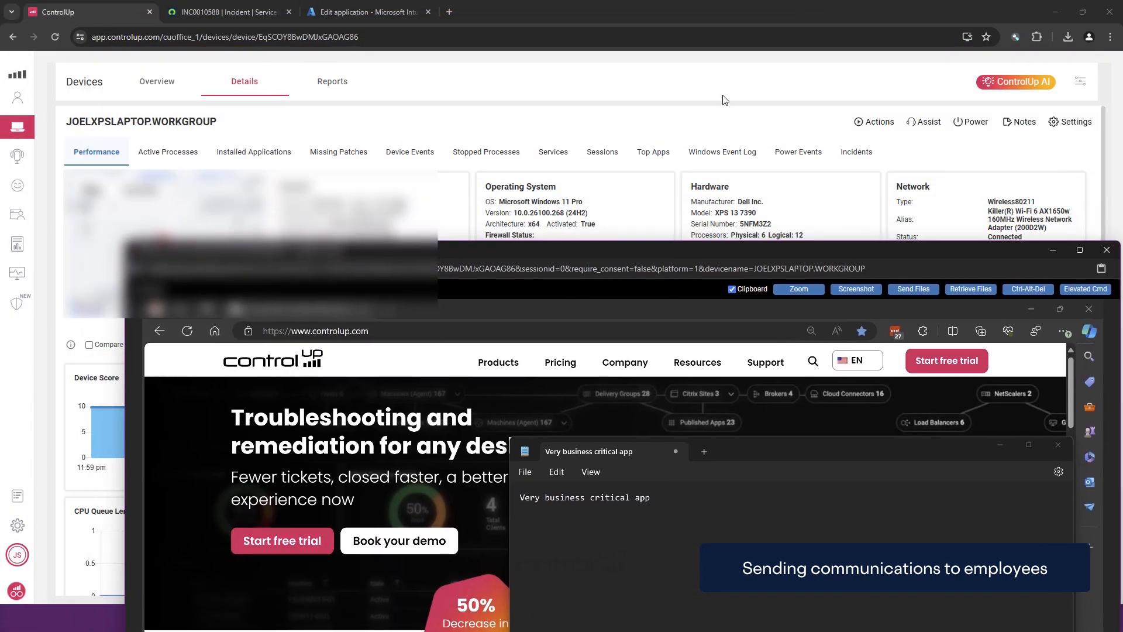
- Run the user script that sends the headset Bluetooth communication to the device, as the logged-in user
click(877, 123)
click(819, 183)
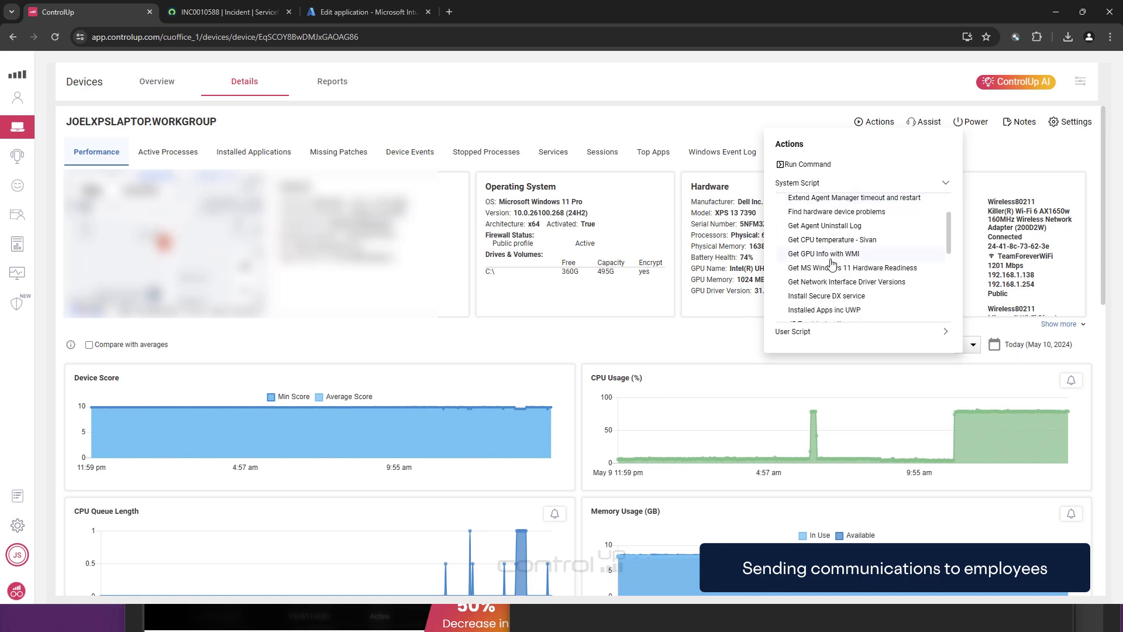
click(802, 331)
click(819, 230)
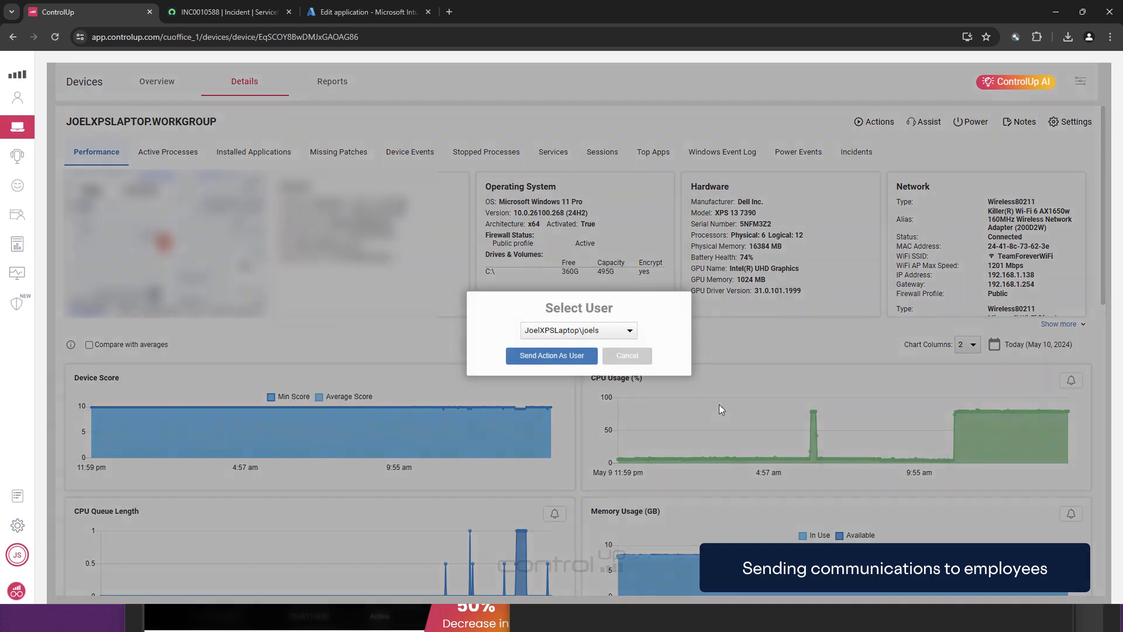
click(557, 356)
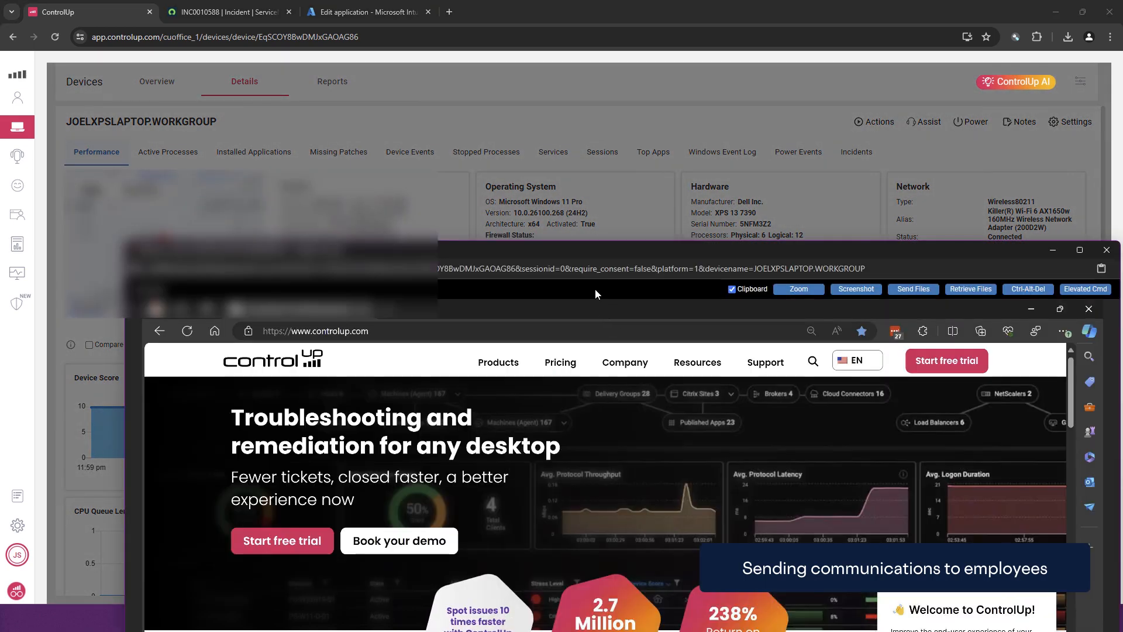
- Bring the remote desktop into view to check and close the headset communication, and dismiss the request confirmation in the console
drag(584, 258, 539, 86)
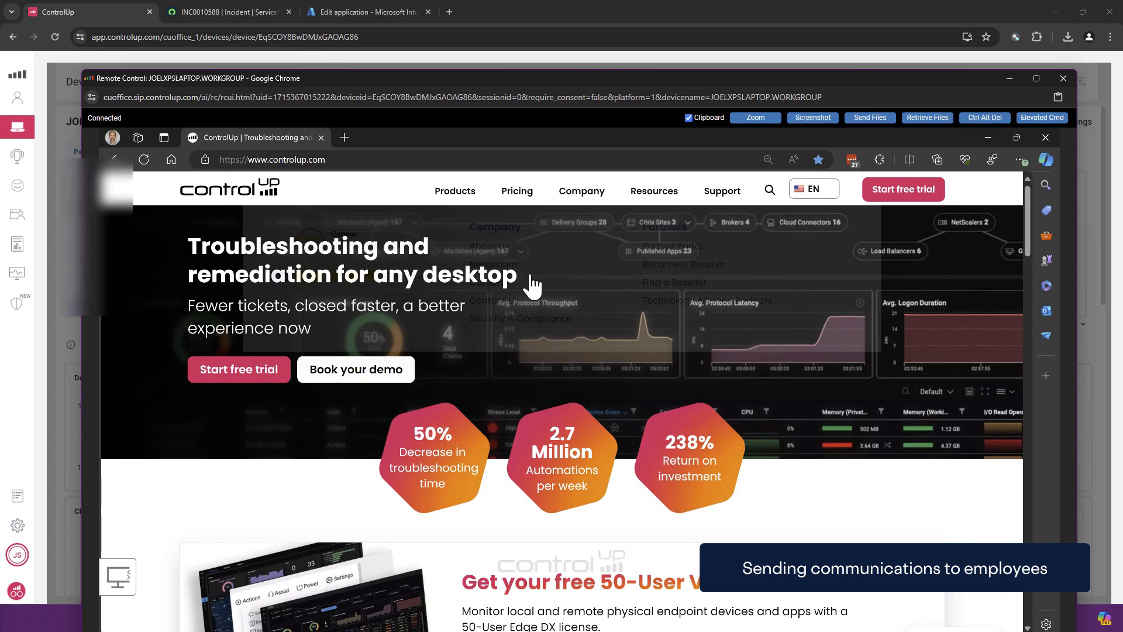
drag(86, 76, 135, 157)
drag(375, 165, 316, 94)
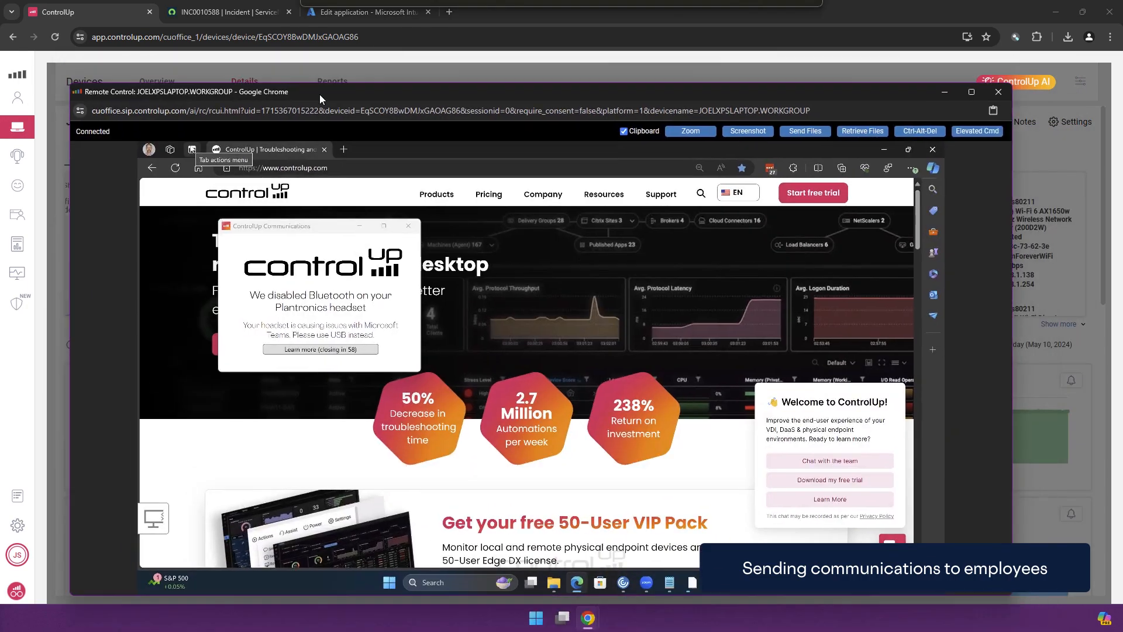
click(409, 227)
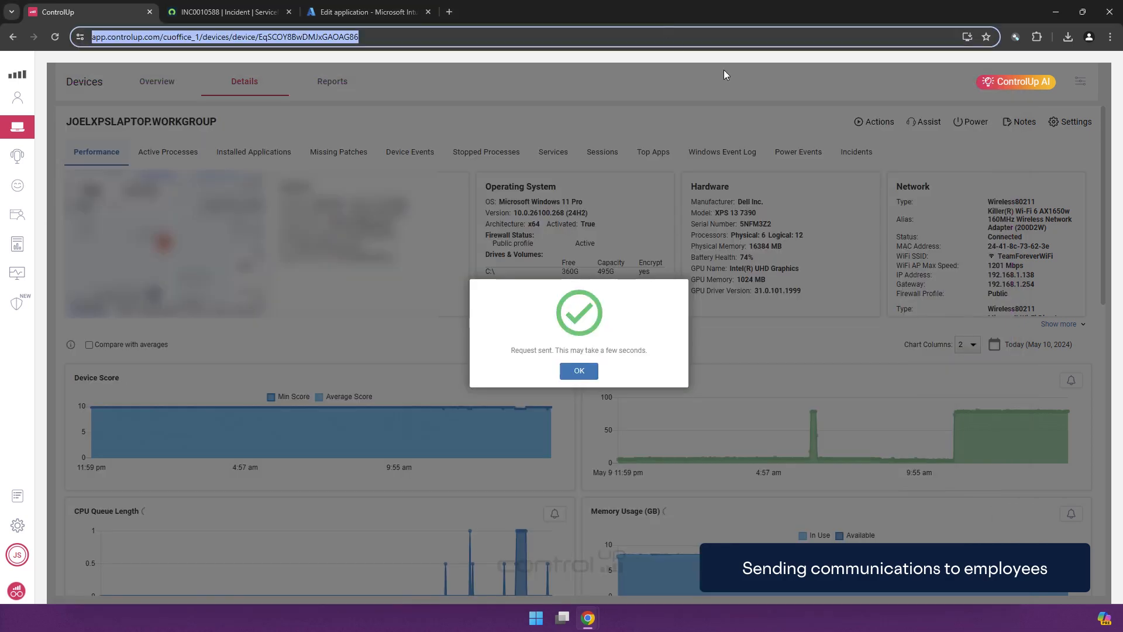
click(772, 180)
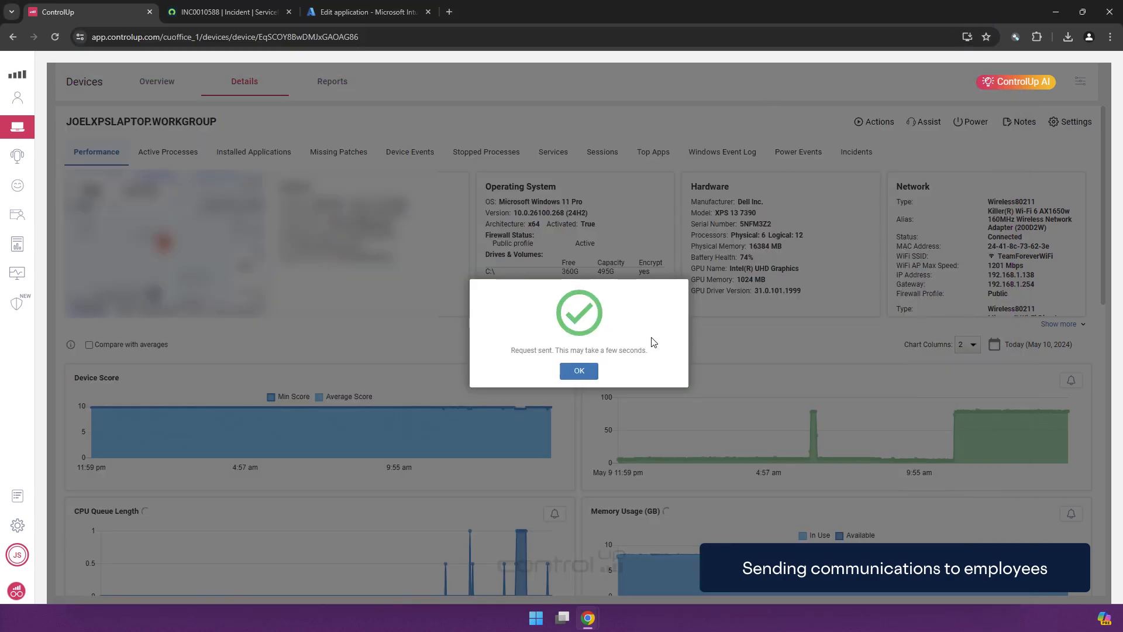
click(579, 371)
- Send the message "Hello!" to all users on this device
click(927, 124)
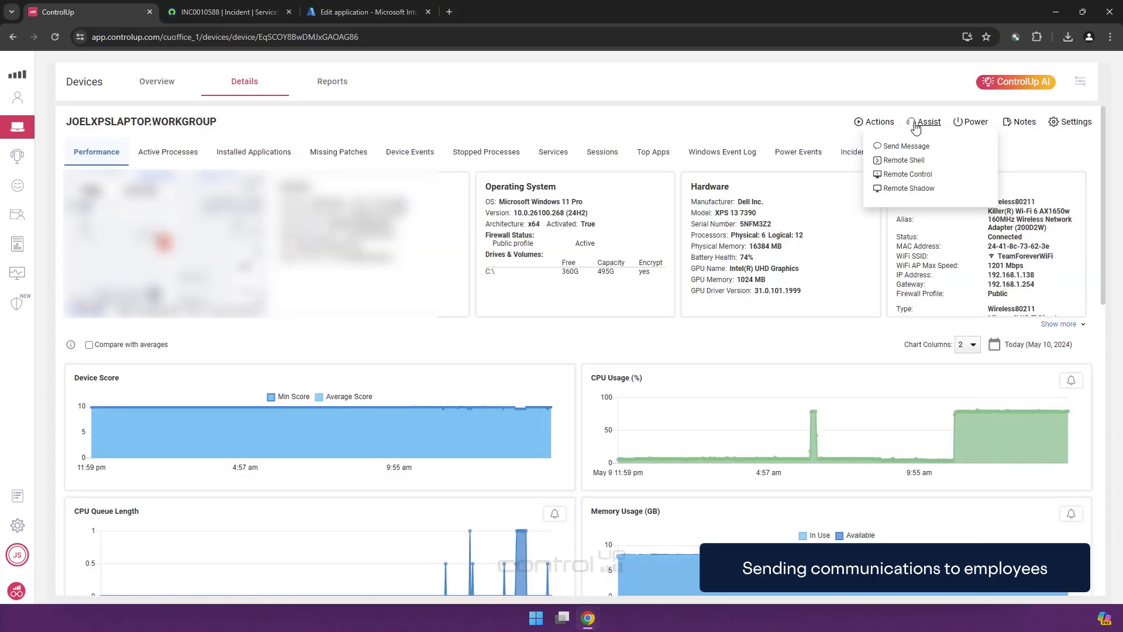
click(916, 145)
click(488, 330)
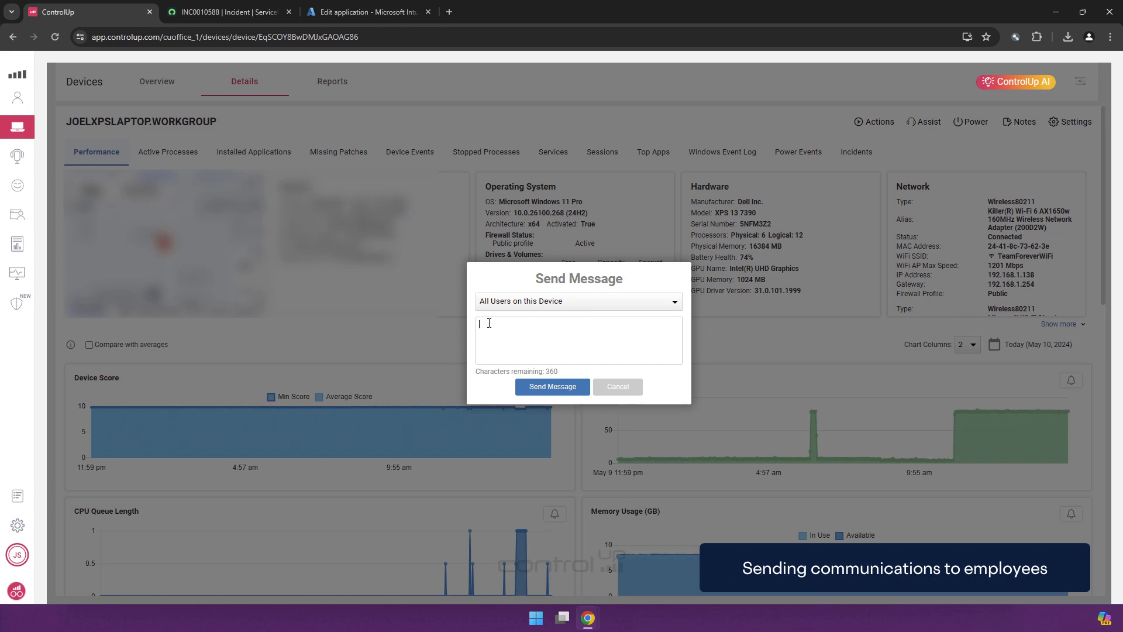
text(Hello!)
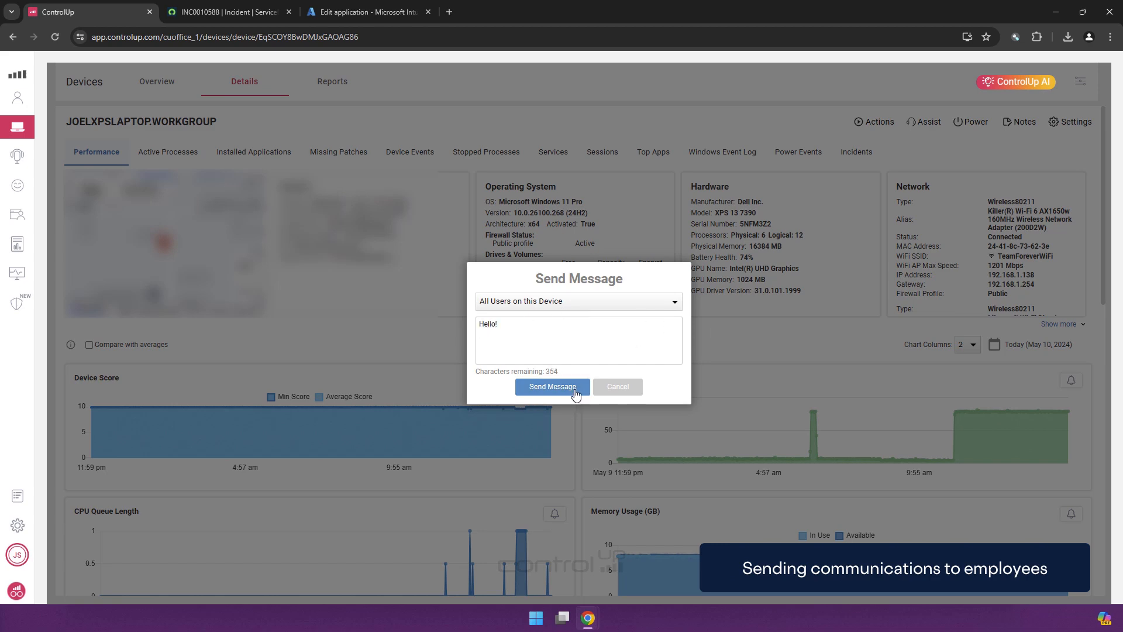
click(570, 389)
- Check and acknowledge the message notification on the remote desktop, and dismiss the request confirmation in the device console
mouse_move(587, 618)
click(674, 567)
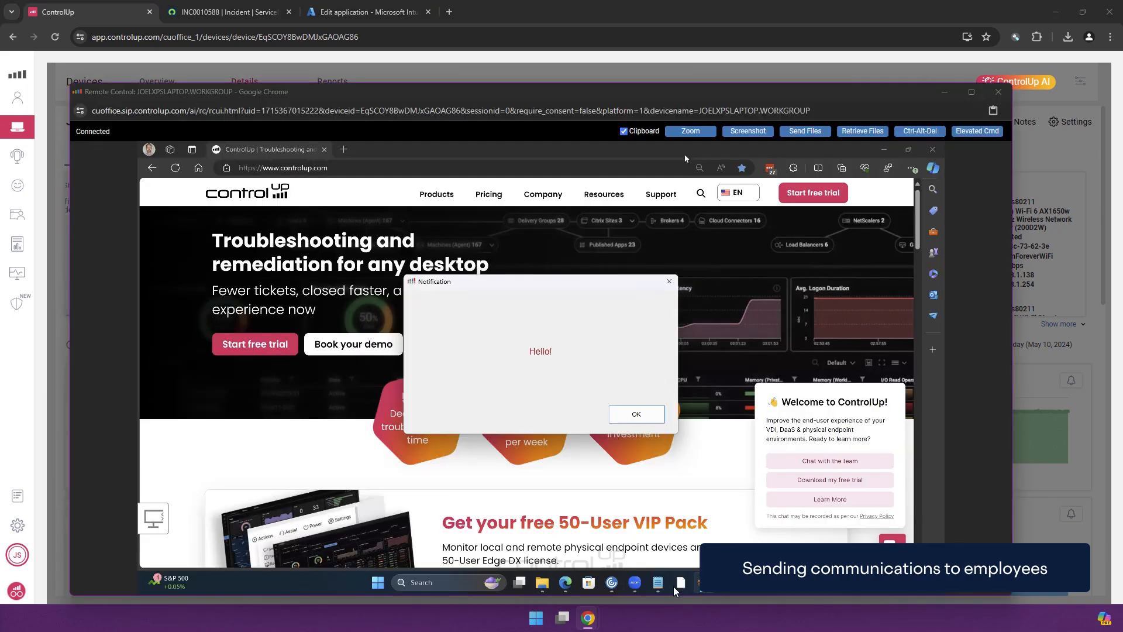
click(645, 417)
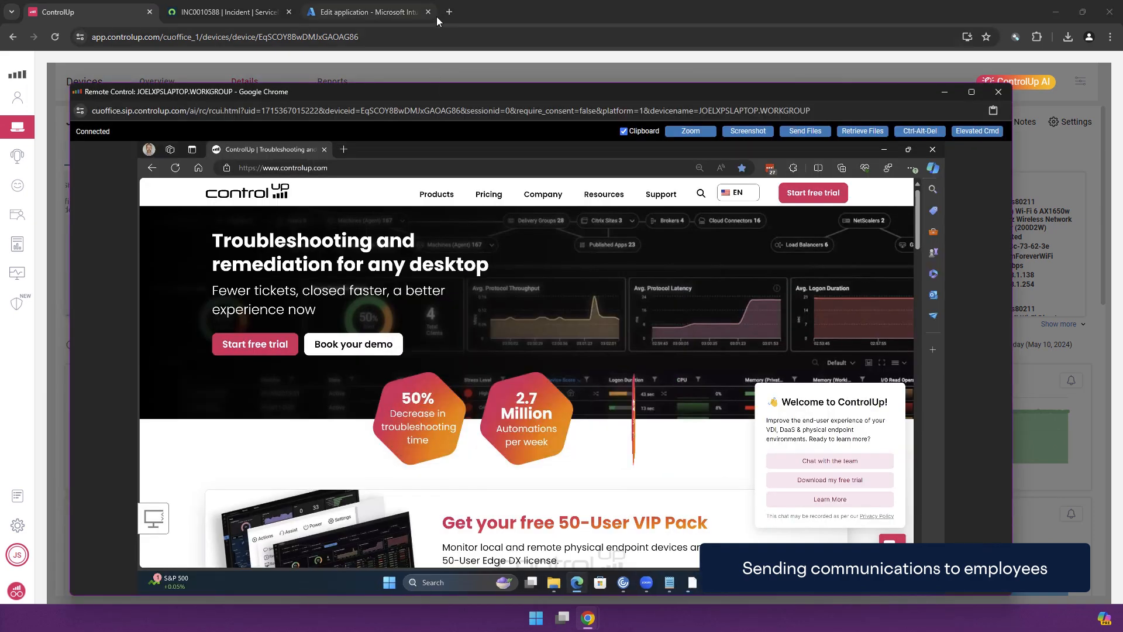
click(511, 21)
click(579, 371)
- Upload the dark blue background image to the Sentiment media library and name it "ControlUp Corporate Brand Background"
click(17, 186)
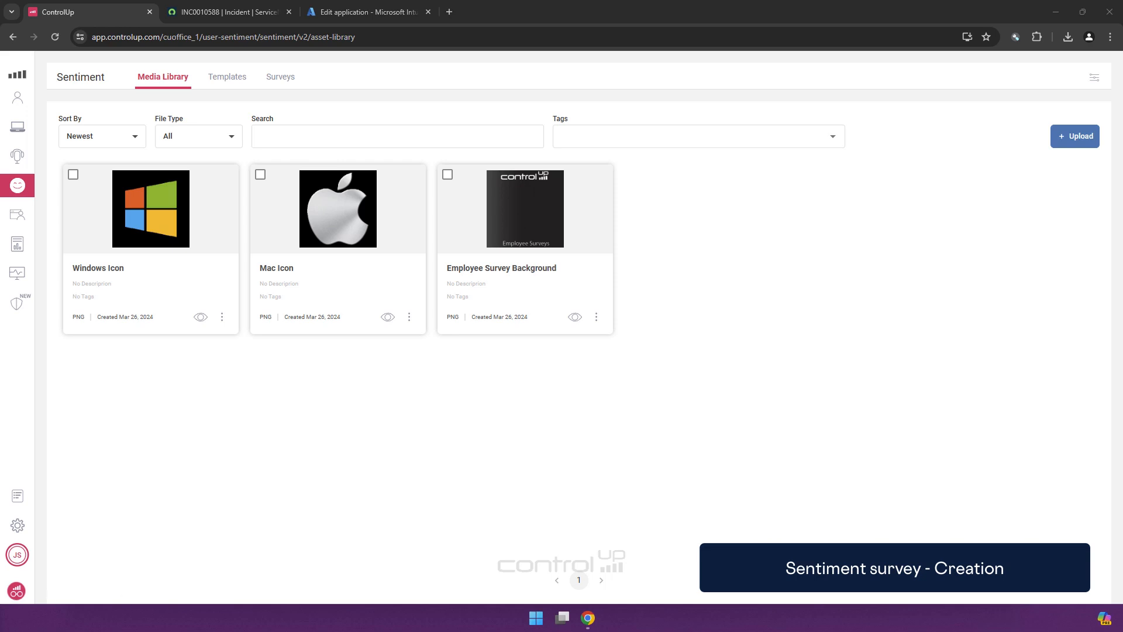
click(1086, 140)
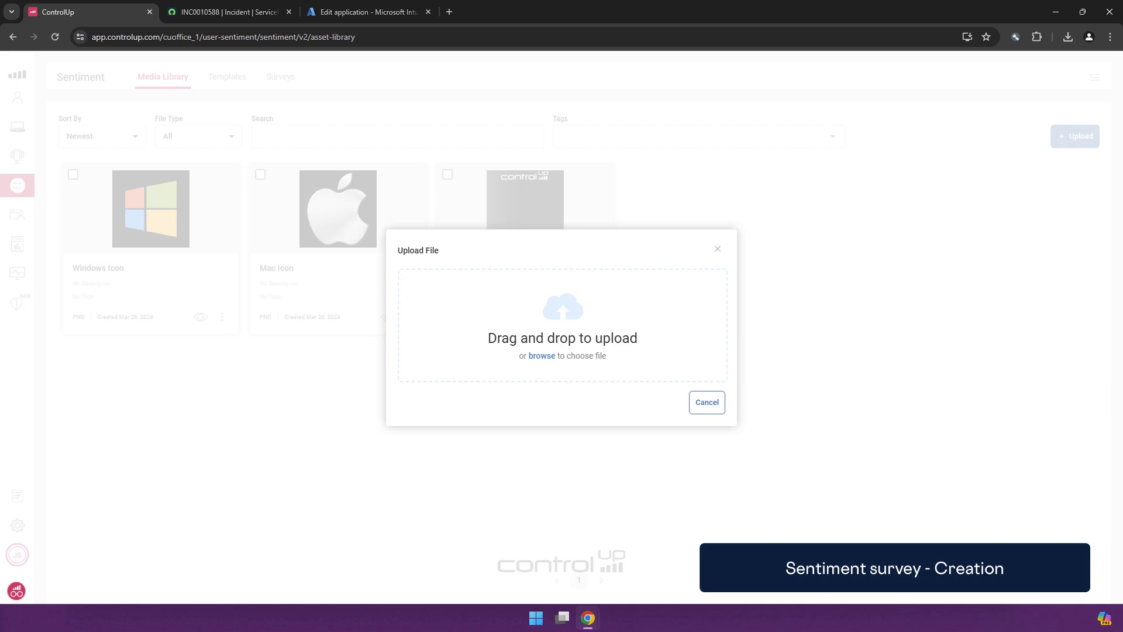
drag(372, 451, 475, 353)
double_click(486, 343)
text(ControlUp Corporat)
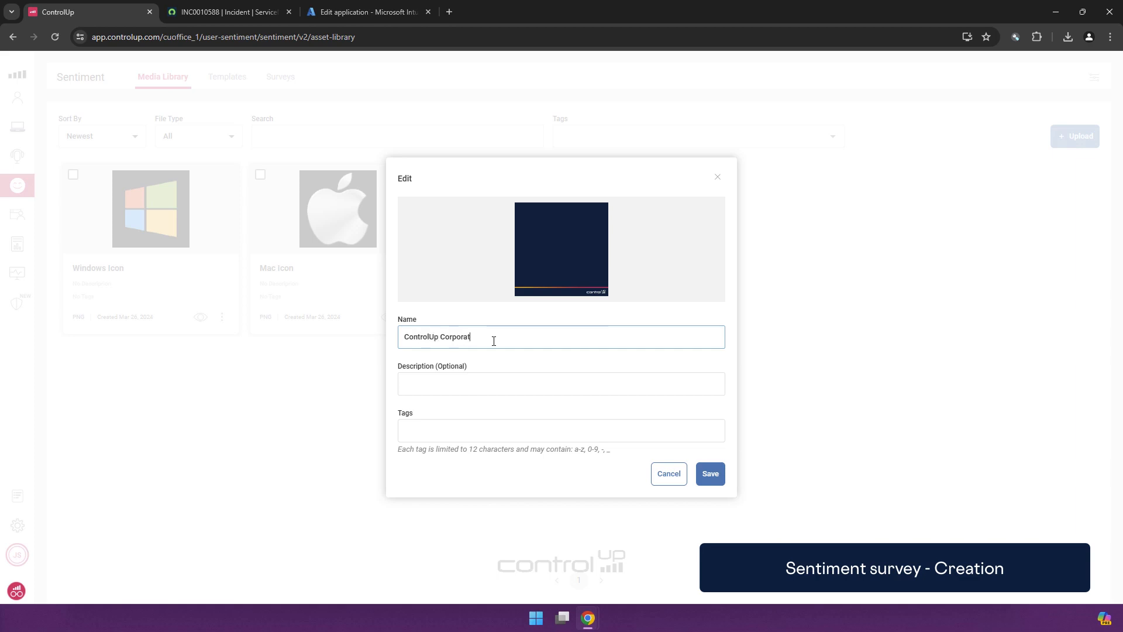
text(e Brand Background)
click(709, 478)
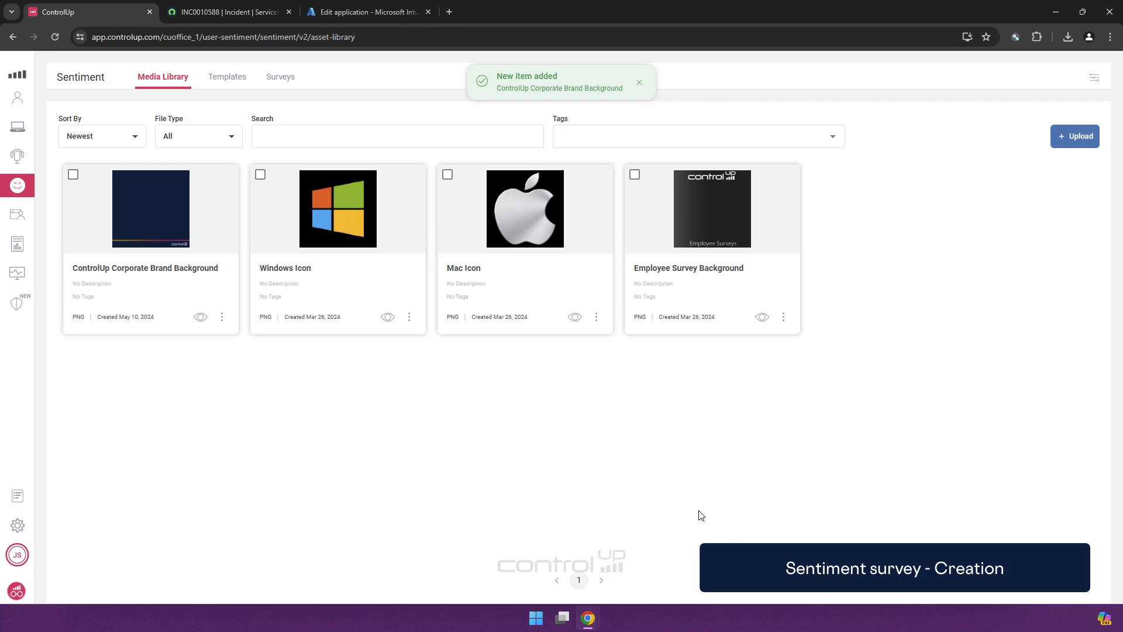
- Add a new survey template named "Digital Experience Feedback" and set its category to IT
click(235, 82)
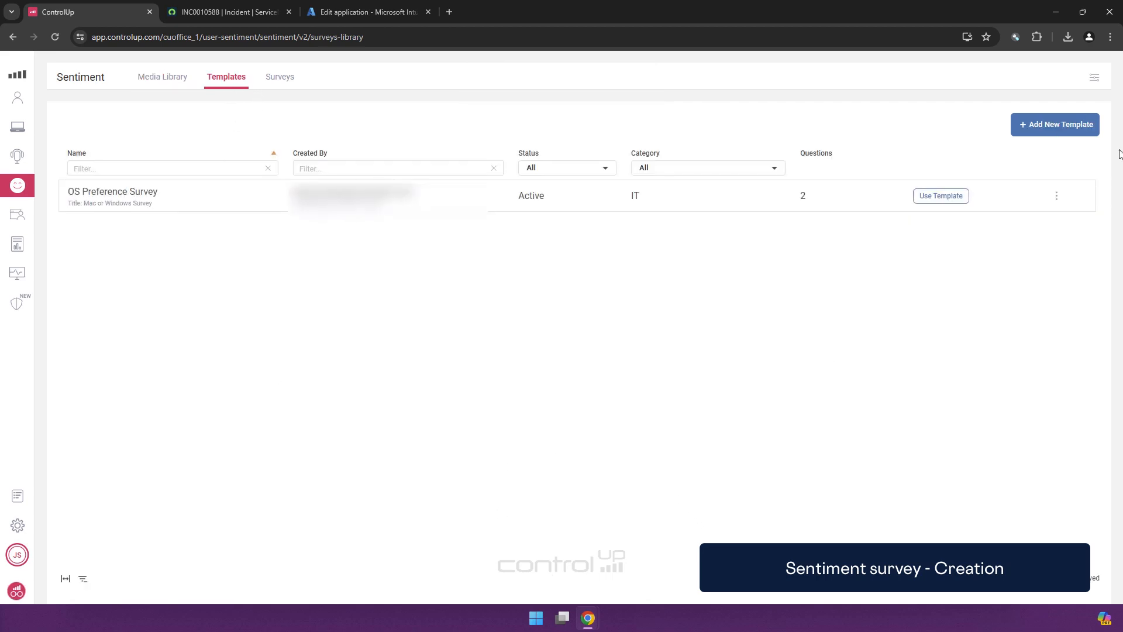
click(1052, 124)
click(346, 199)
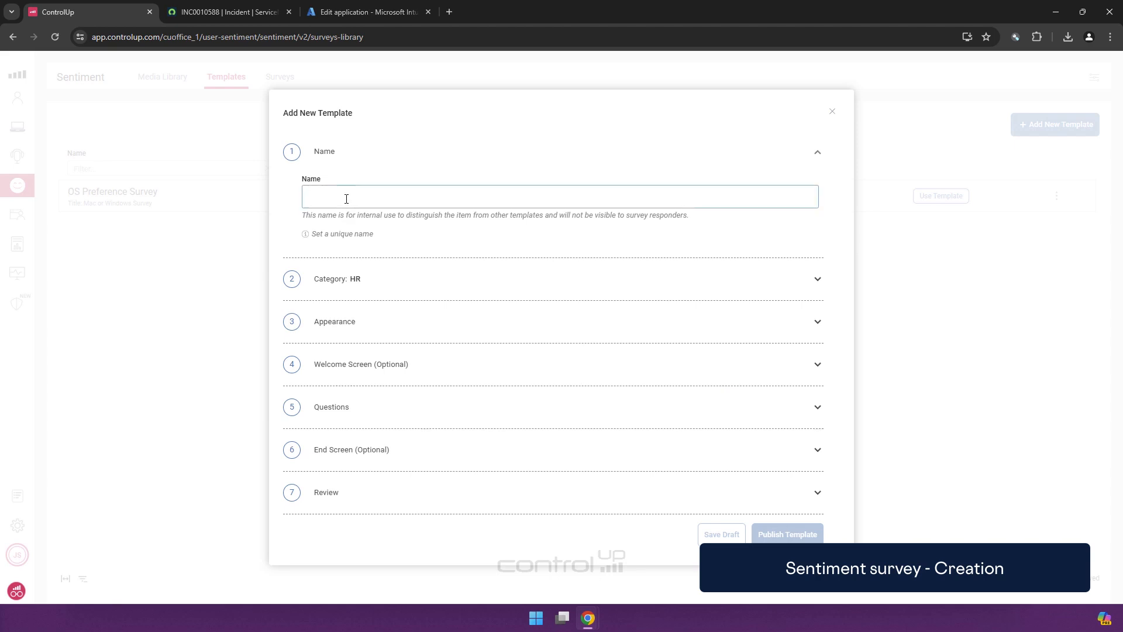
text(Digital Experience Feedback)
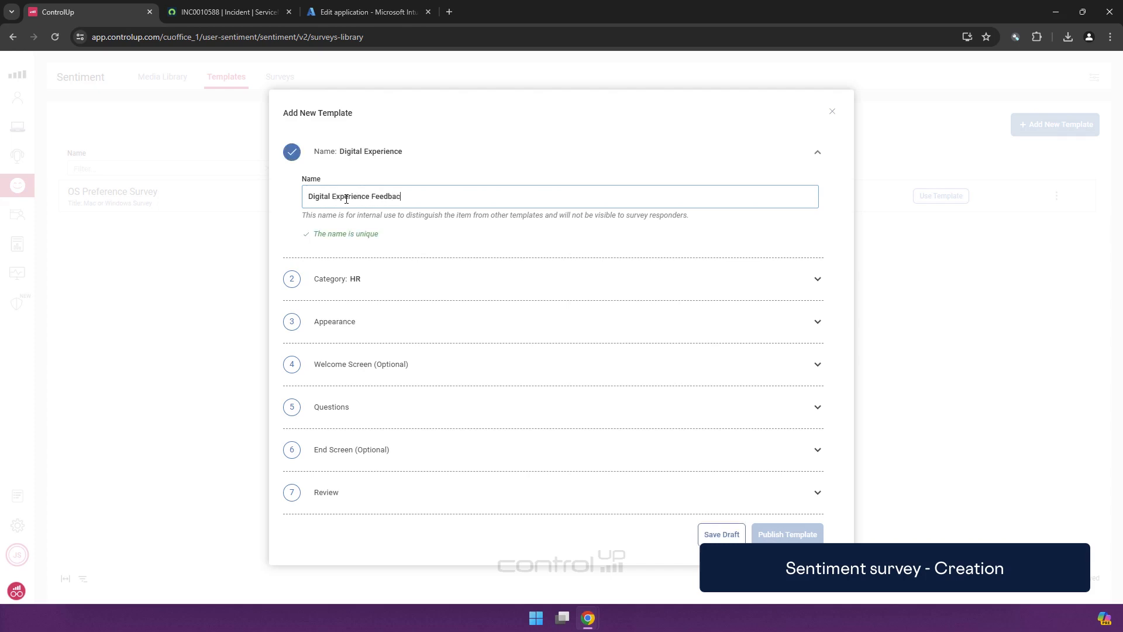
click(368, 281)
click(331, 255)
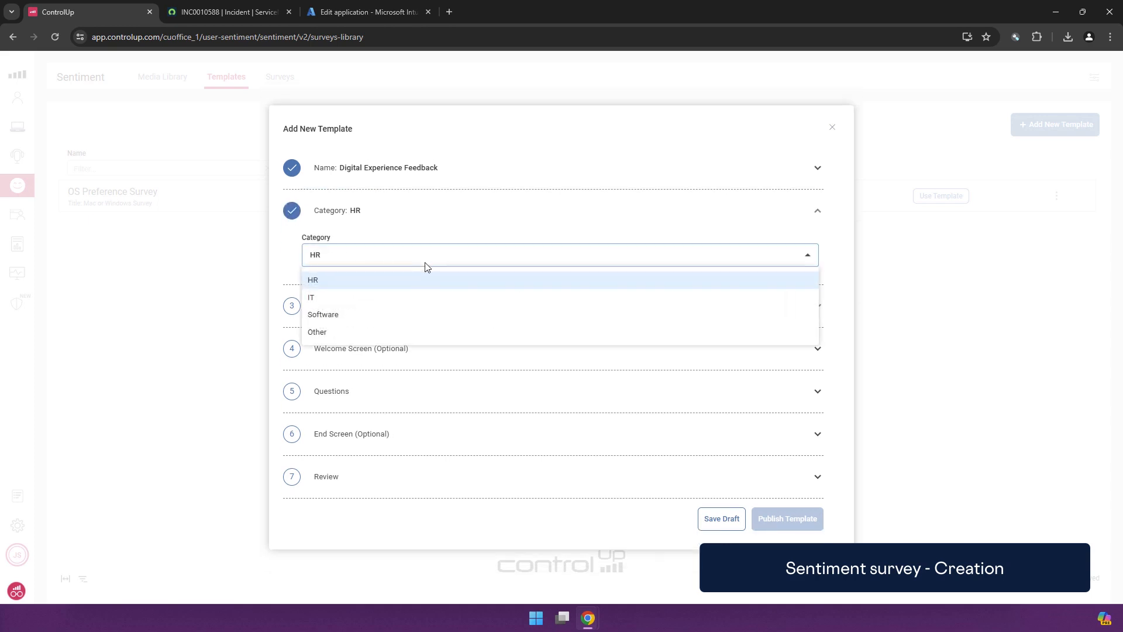
click(377, 299)
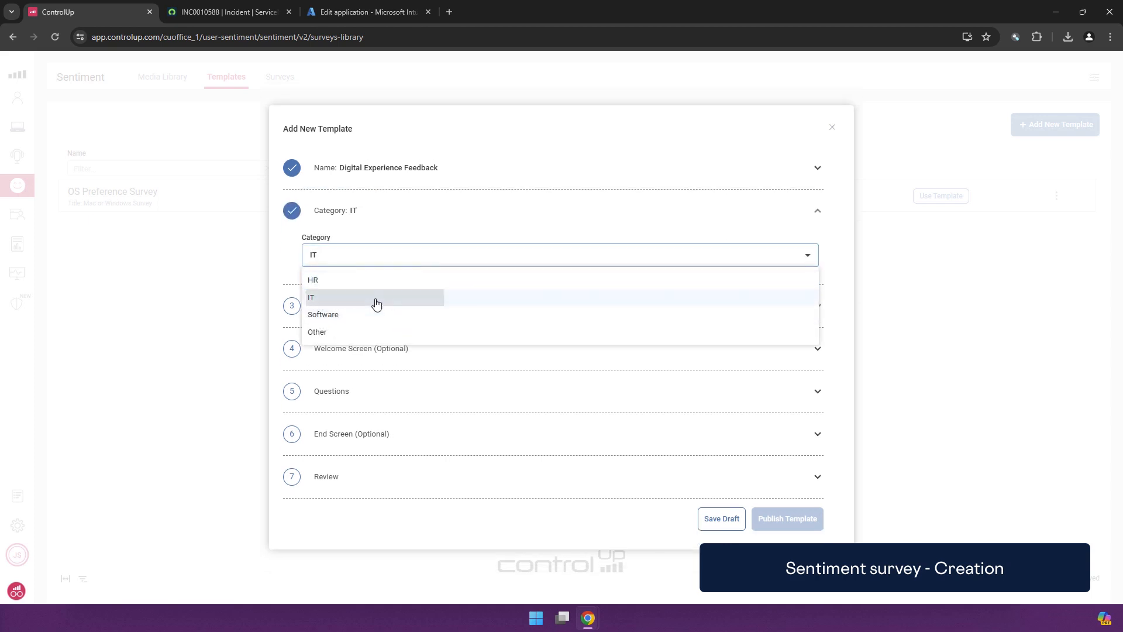
- Insert the ControlUp Corporate Brand Background image in the survey's title and enter "DEX Feedback Survey" as the title text
click(371, 318)
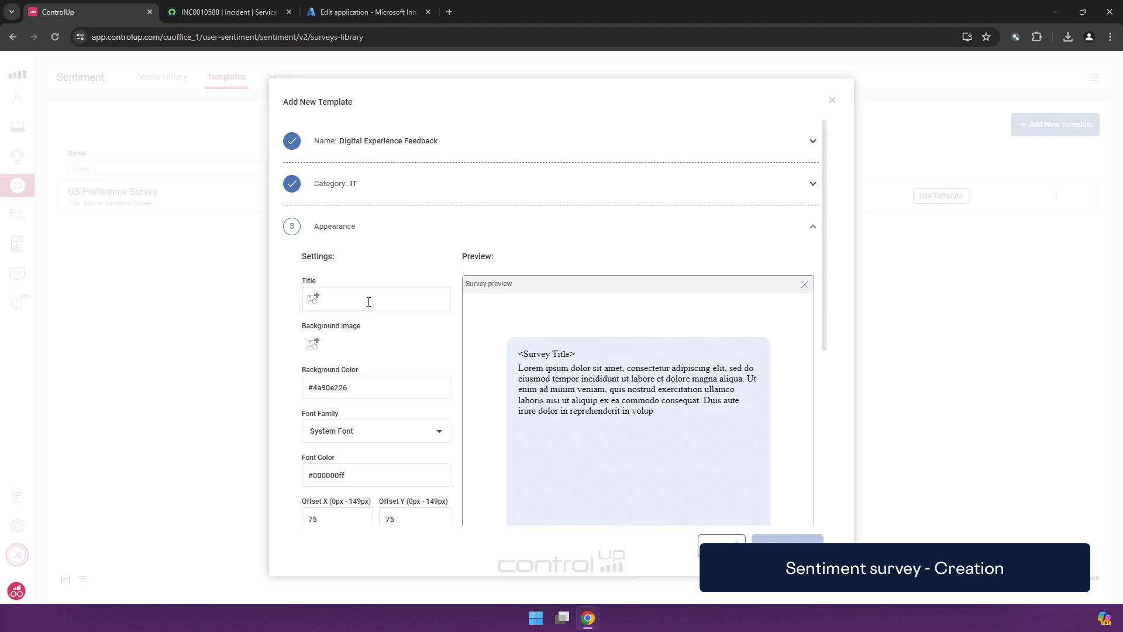
click(369, 302)
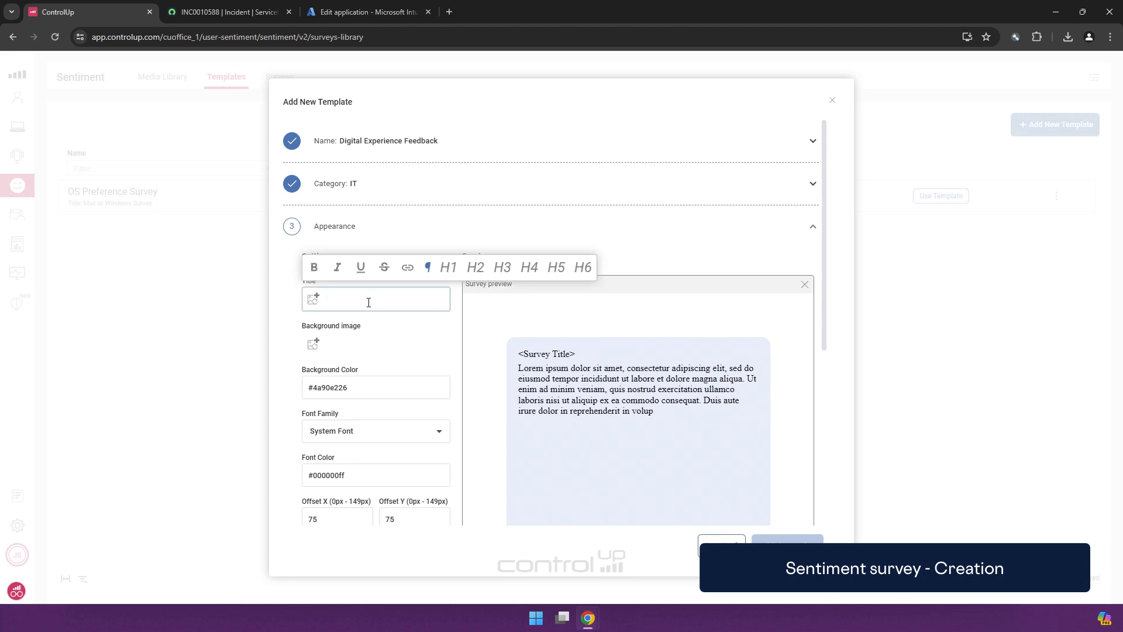
click(313, 298)
click(375, 217)
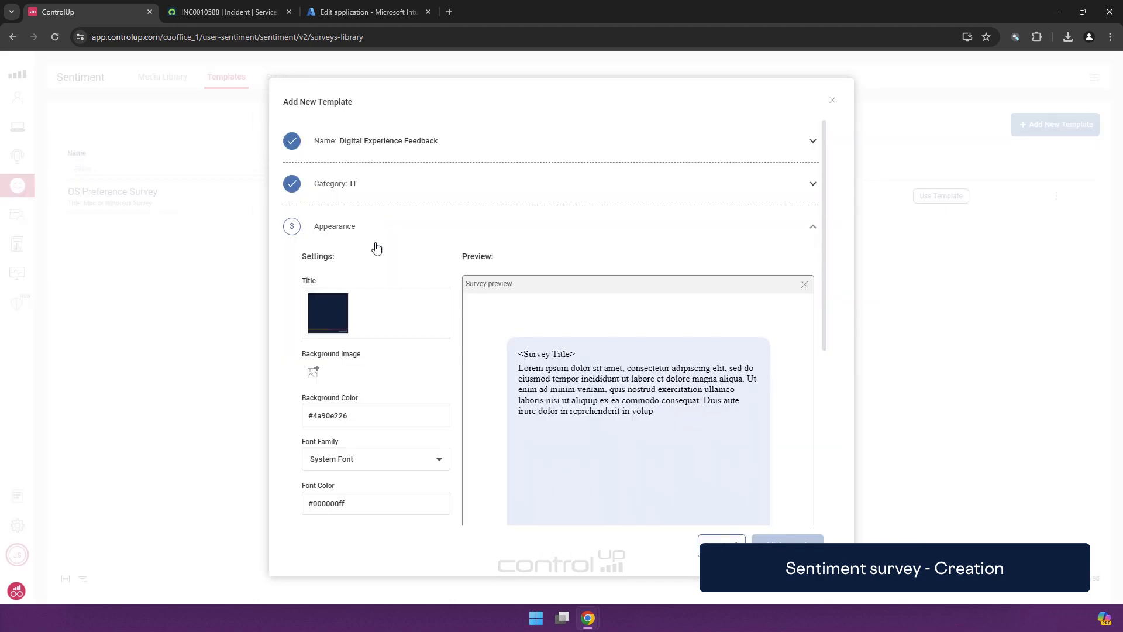
click(387, 322)
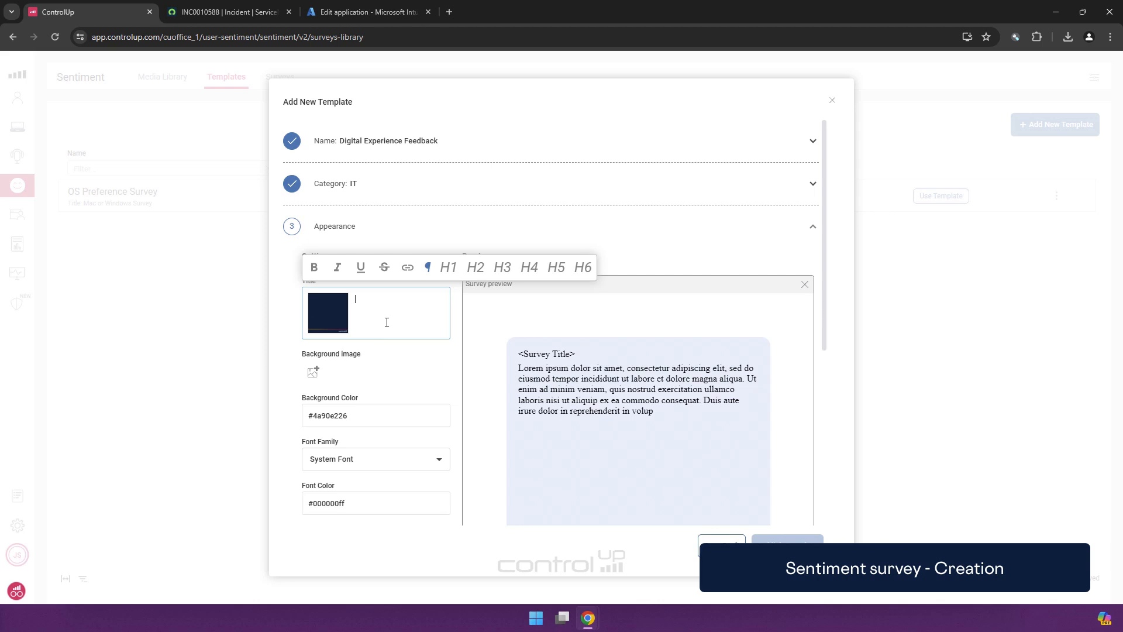
text(DEX Fe)
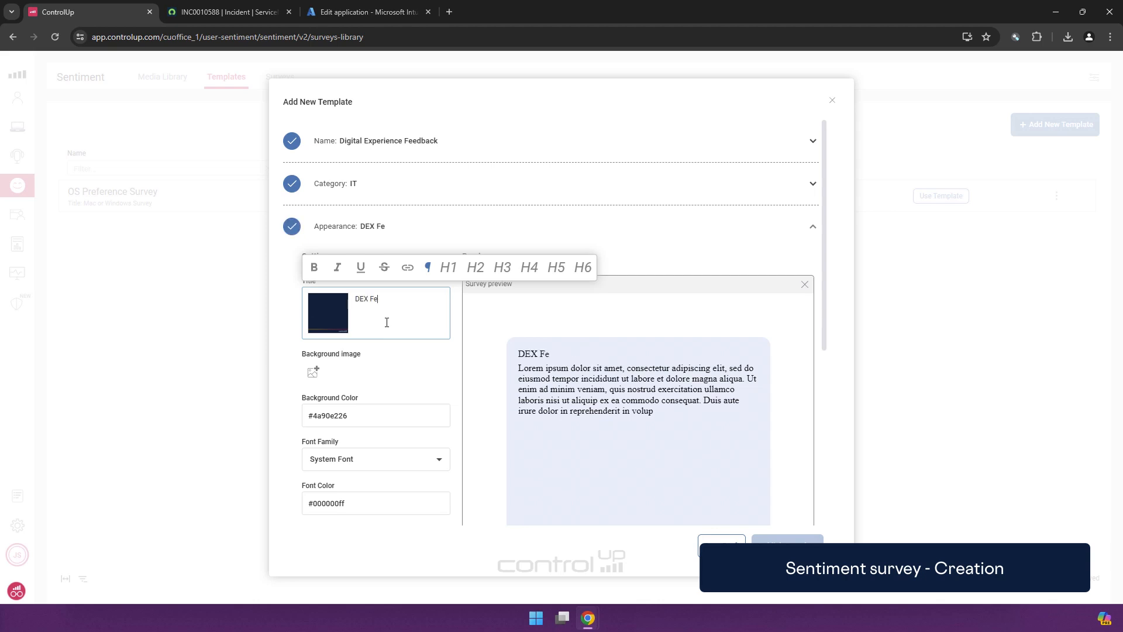
text(edback Survey)
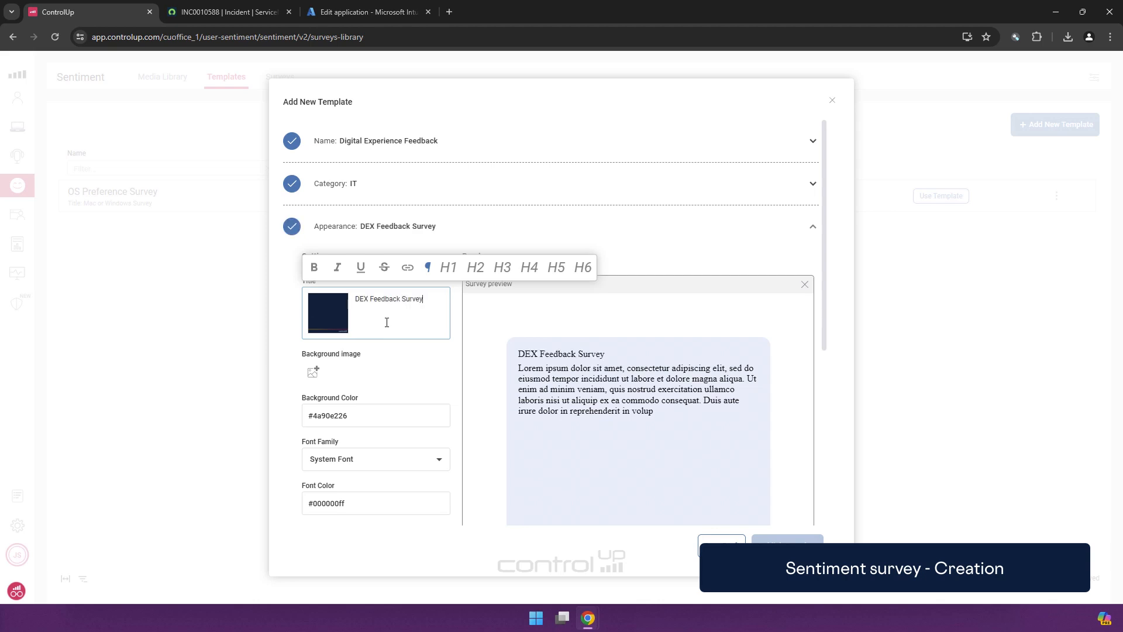
click(380, 414)
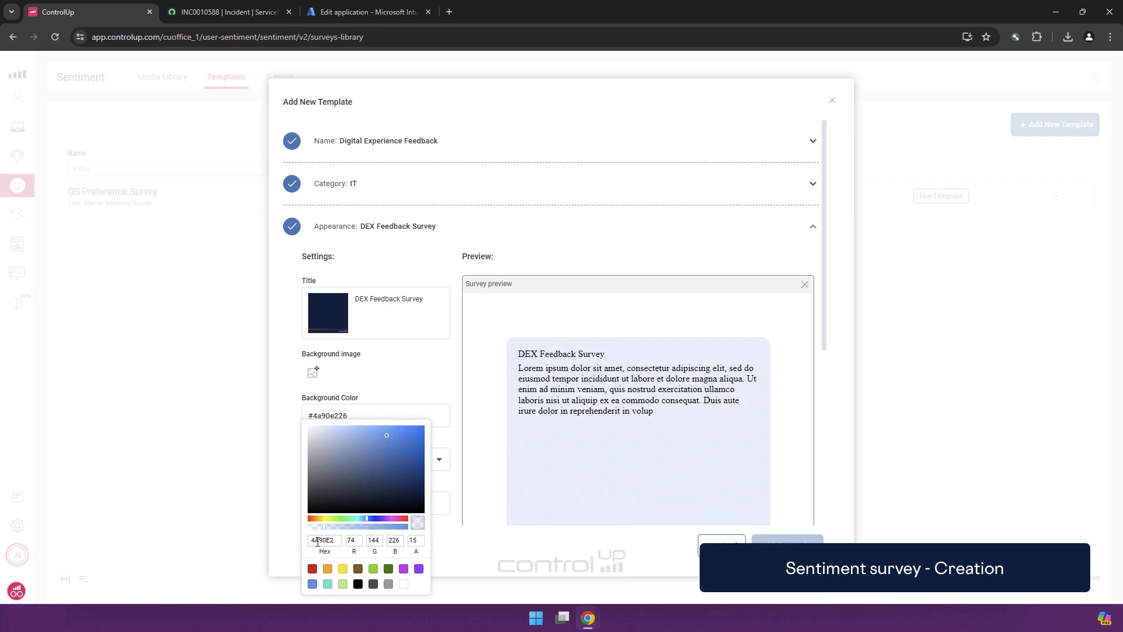
click(485, 510)
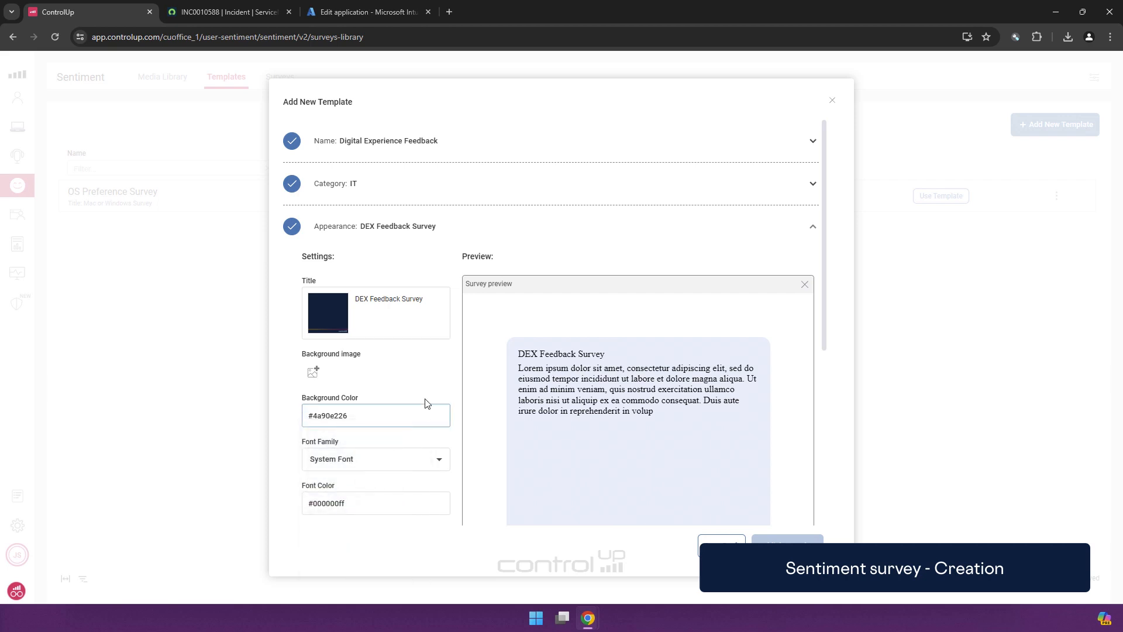
- Include a welcome screen in the survey template with the text "Hi welcome to the monthly survey"
scroll(444, 351, down, 3)
scroll(444, 366, down, 3)
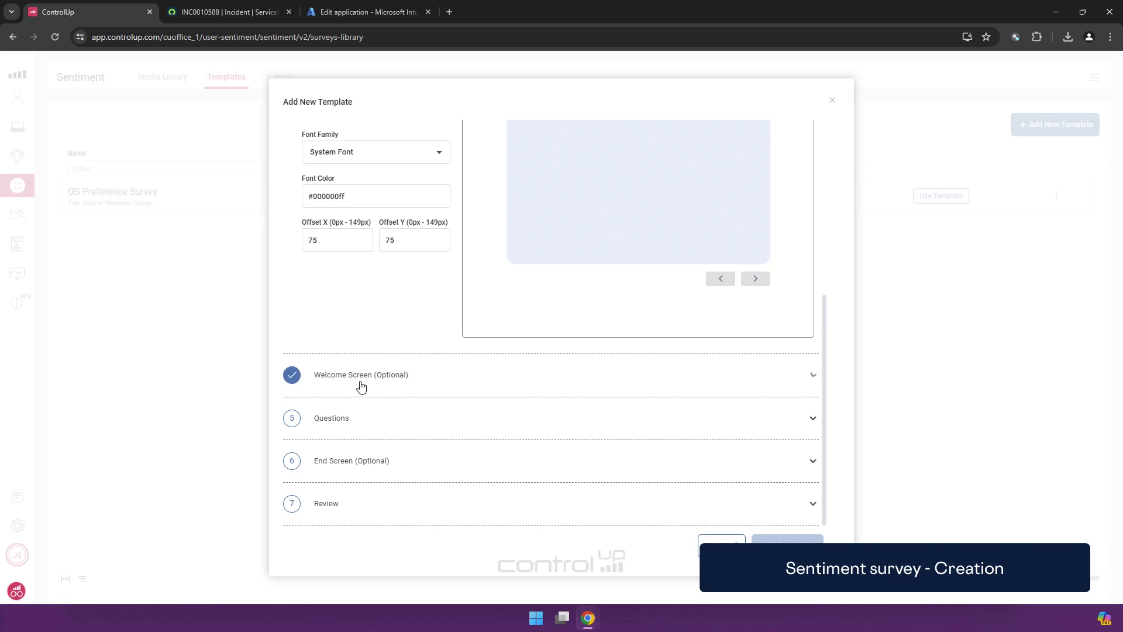
click(361, 382)
click(397, 336)
click(378, 364)
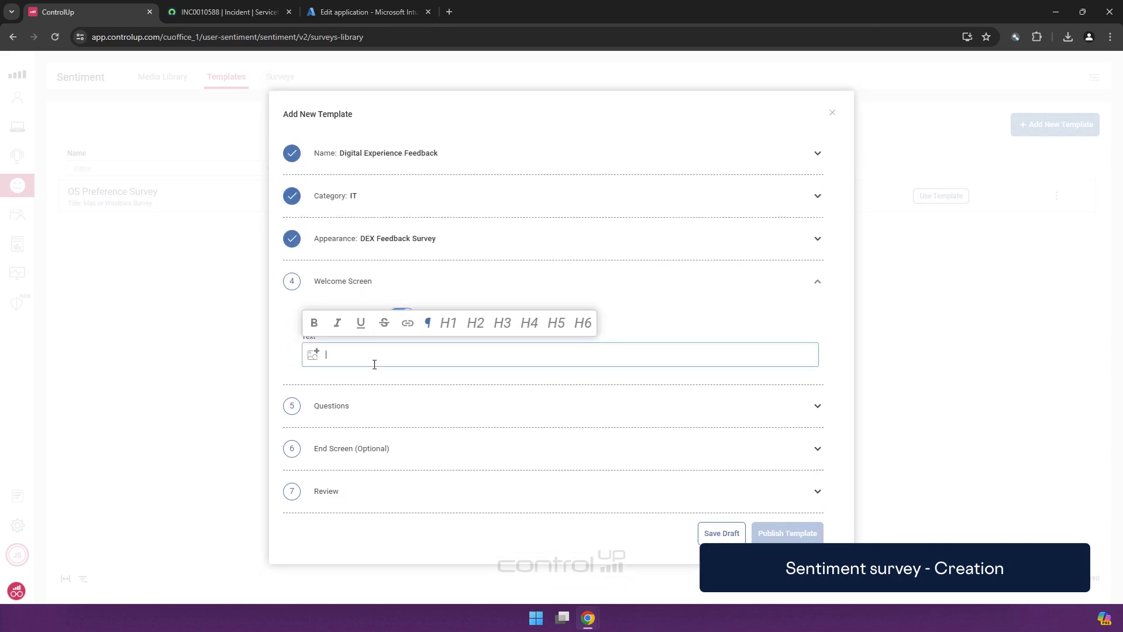
text(Hi welcome to the montly)
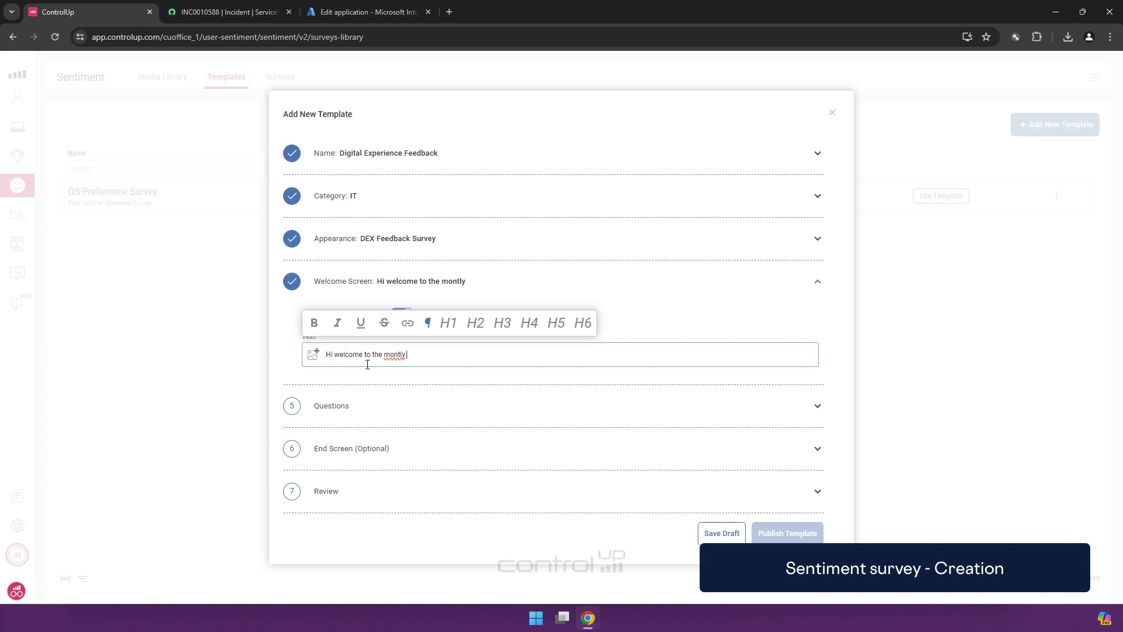
key(BackSpace)
key(BackSpace)
key(BackSpace)
text(thly survey)
- Add a Net Promoter Score question asking "Would you recommend this Digital Experience?"
click(335, 402)
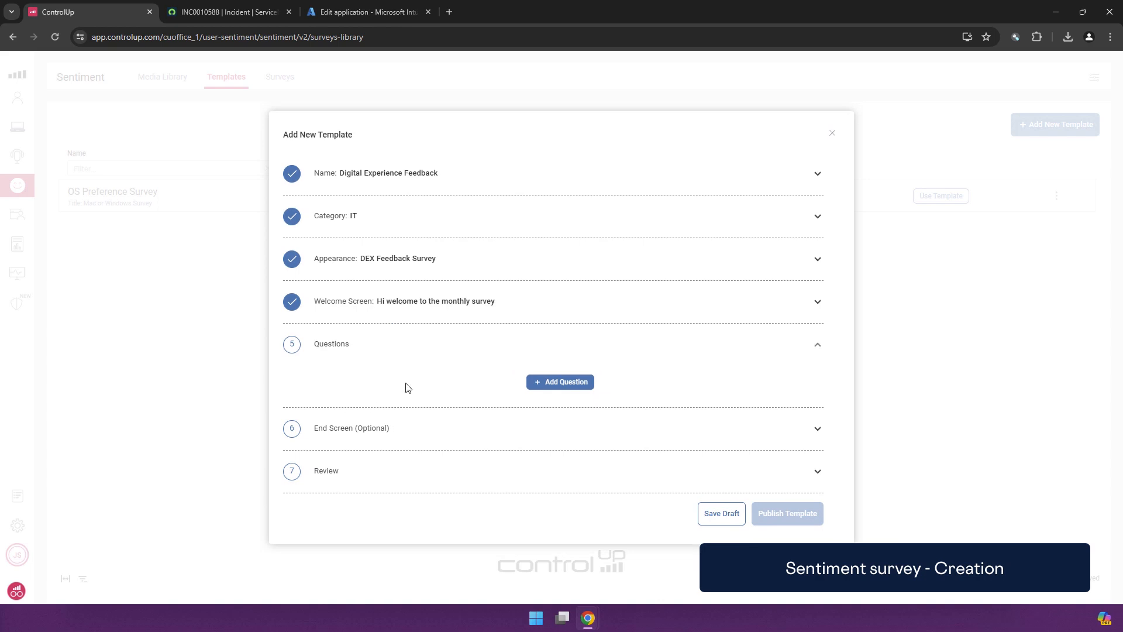
click(549, 384)
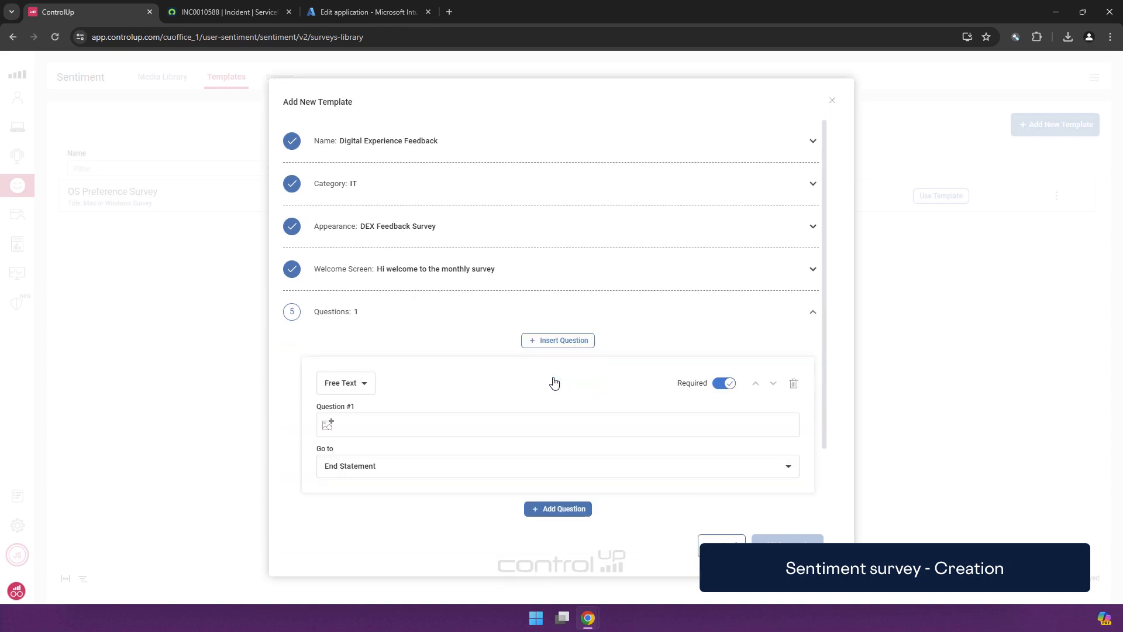
click(362, 384)
click(364, 413)
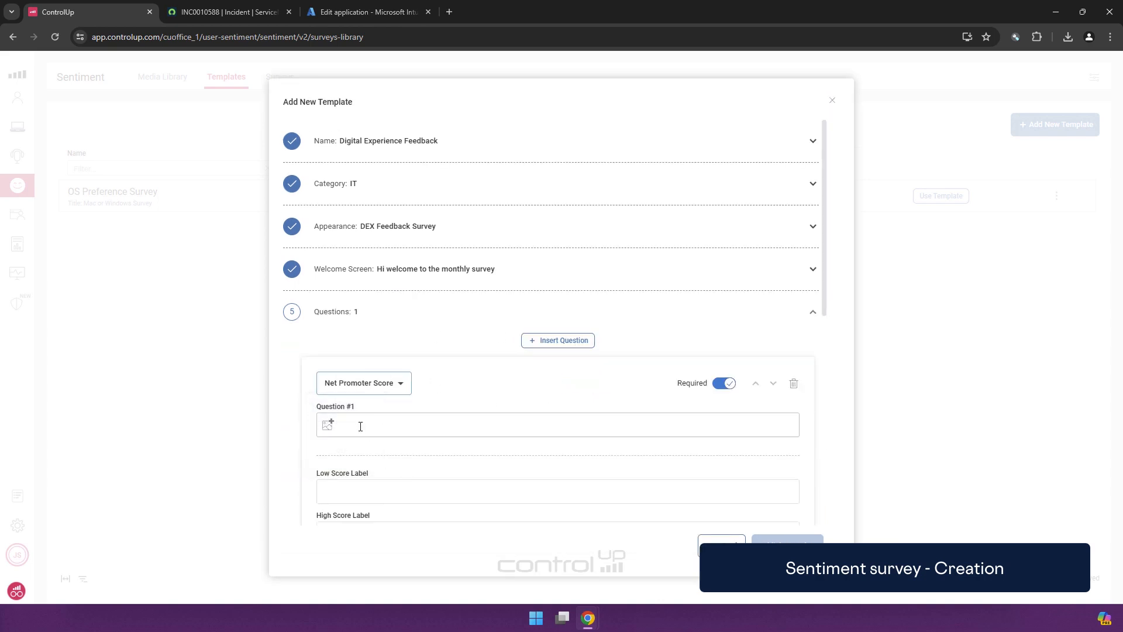
click(368, 427)
text(Would yopu)
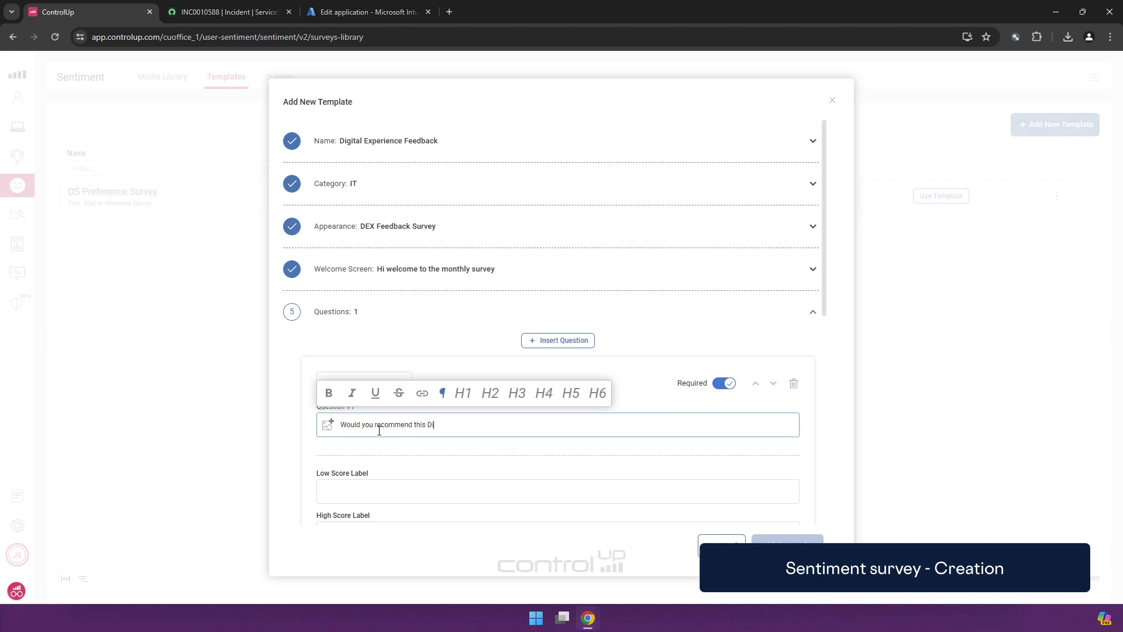
text(ience)
- Set the first question's low score label to "No" and its high score label to "Yes"
click(379, 494)
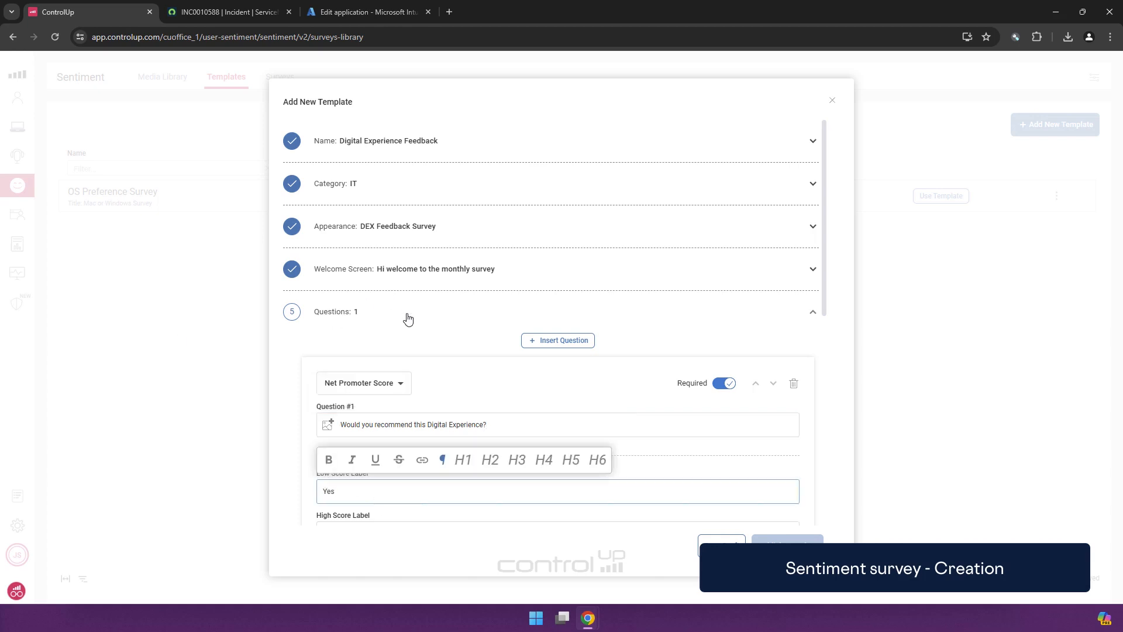
scroll(348, 417, down, 2)
drag(335, 374, 324, 374)
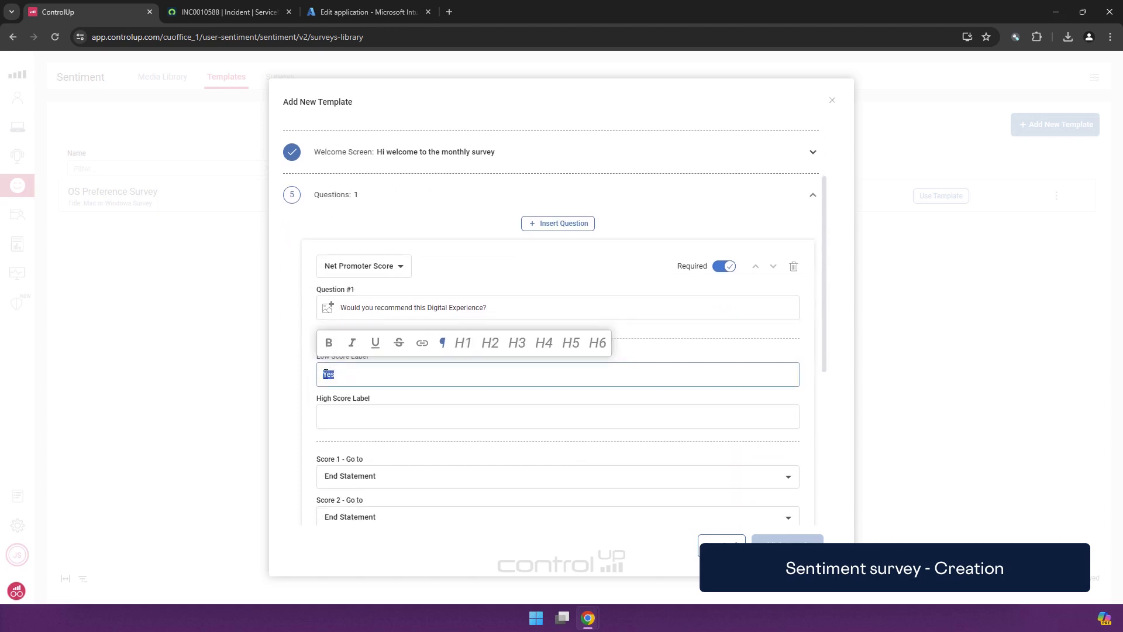
text(No)
click(363, 413)
text(Yes)
click(416, 441)
scroll(431, 446, down, 1)
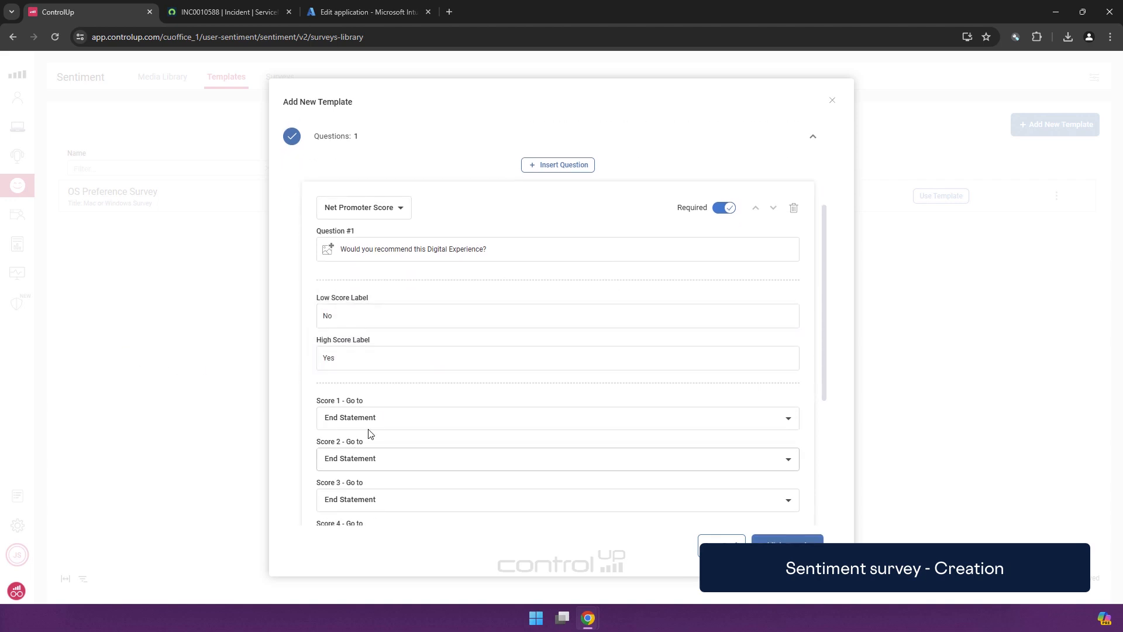
- Add a second question below the Net Promoter Score question, keeping its type as Free Text
scroll(368, 433, down, 3)
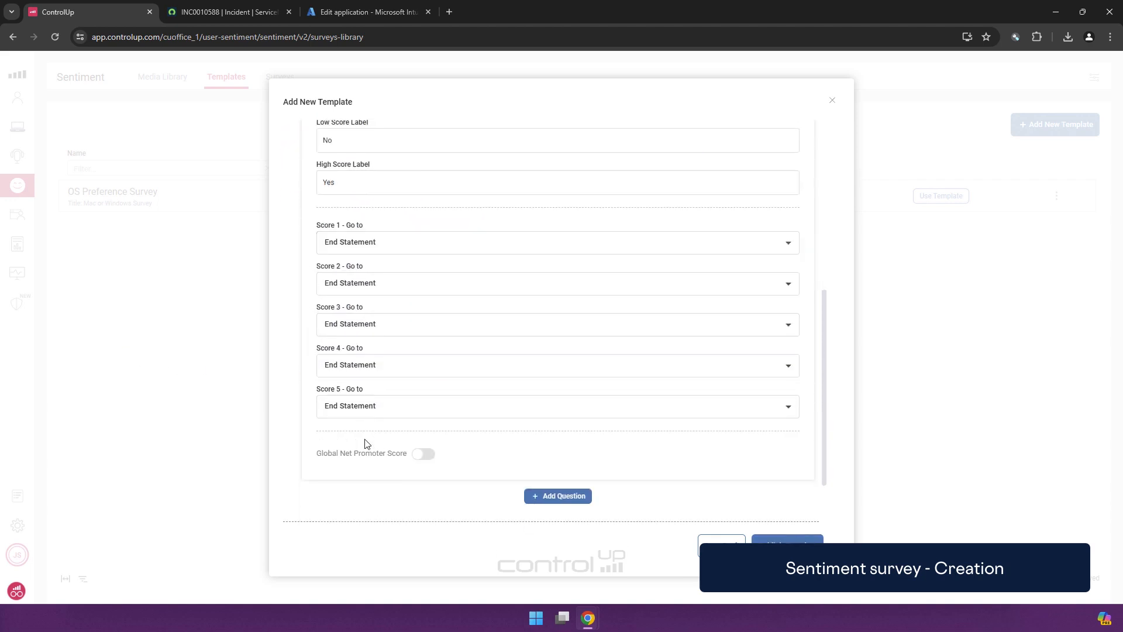
click(571, 503)
scroll(403, 462, down, 3)
click(367, 366)
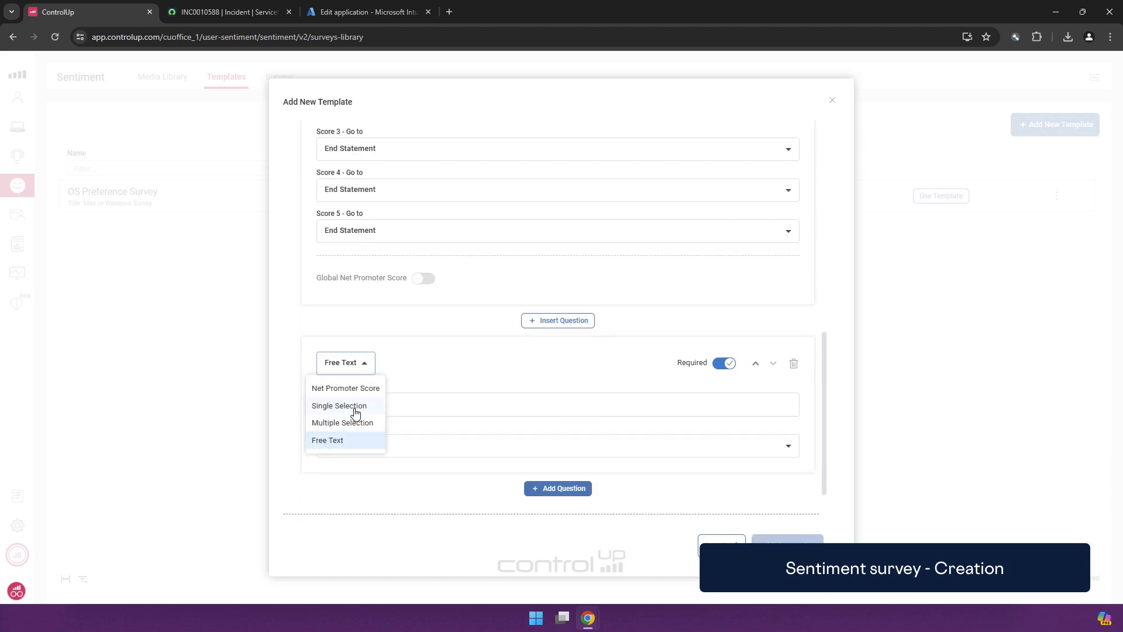
click(435, 374)
- Route scores 3, 4 and 5 of the first question to Question #2, leaving scores 1 and 2 at End Statement
scroll(486, 383, up, 5)
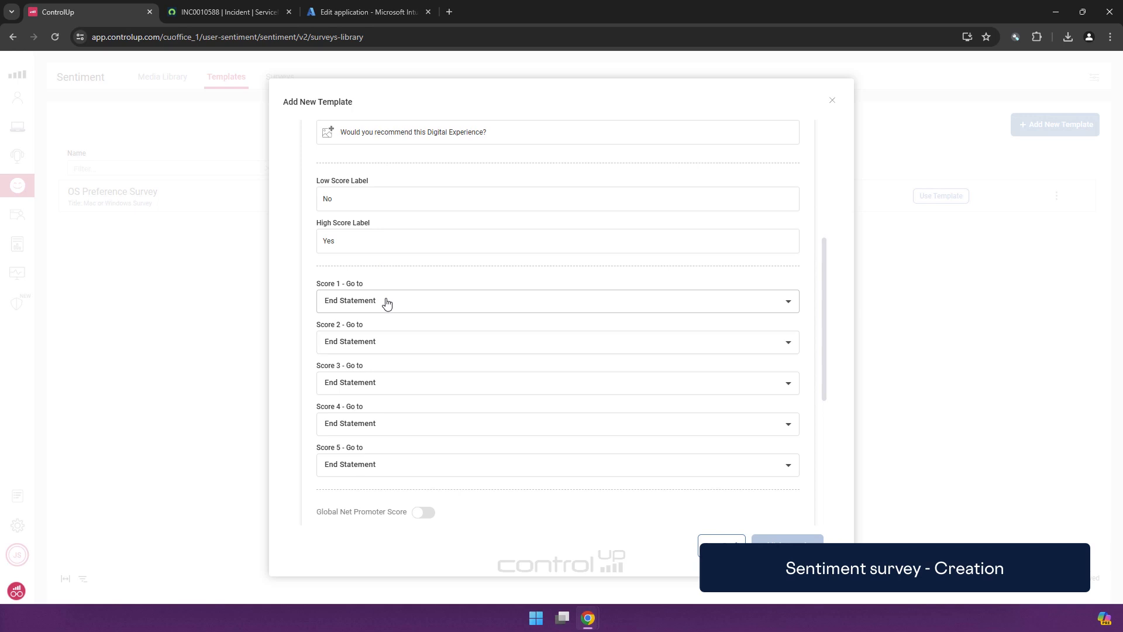
click(386, 302)
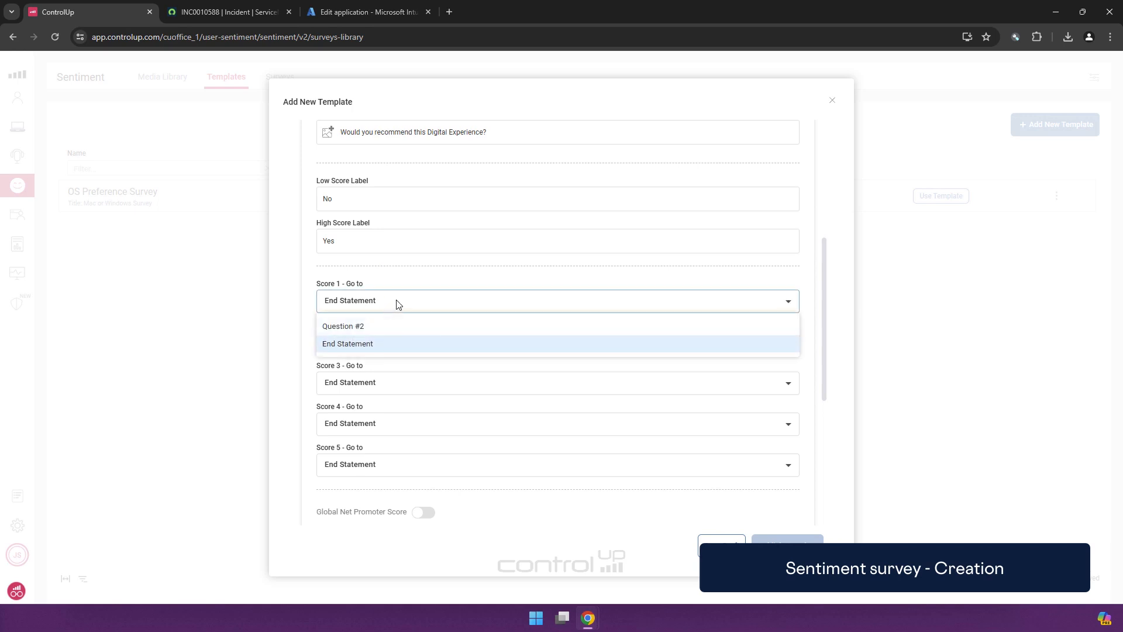
click(397, 304)
click(391, 383)
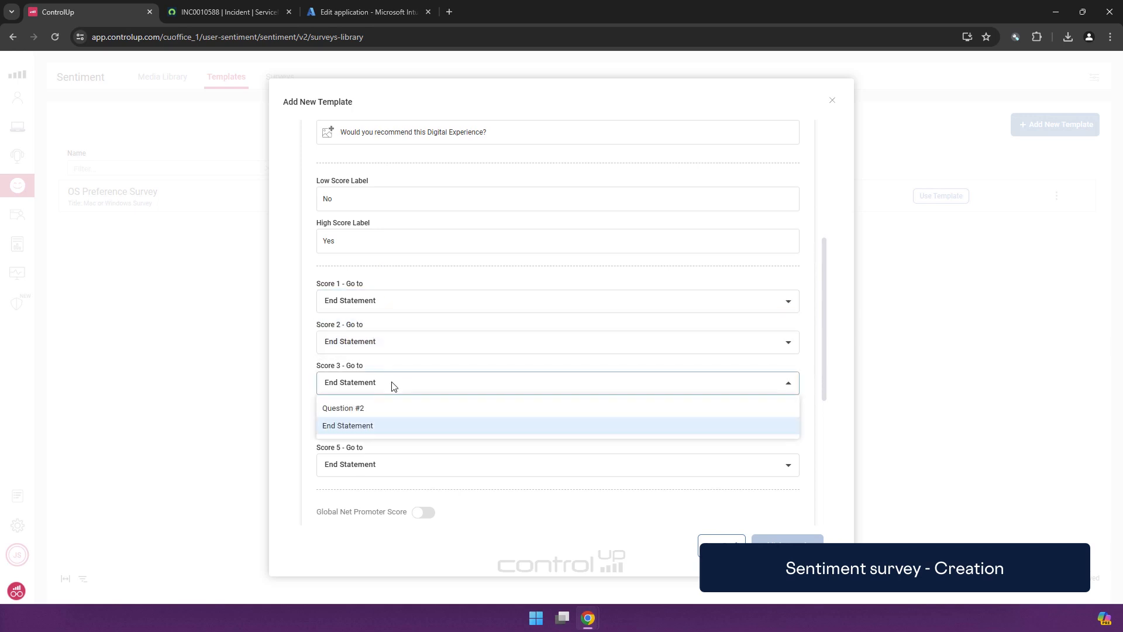
click(377, 409)
click(374, 424)
click(368, 464)
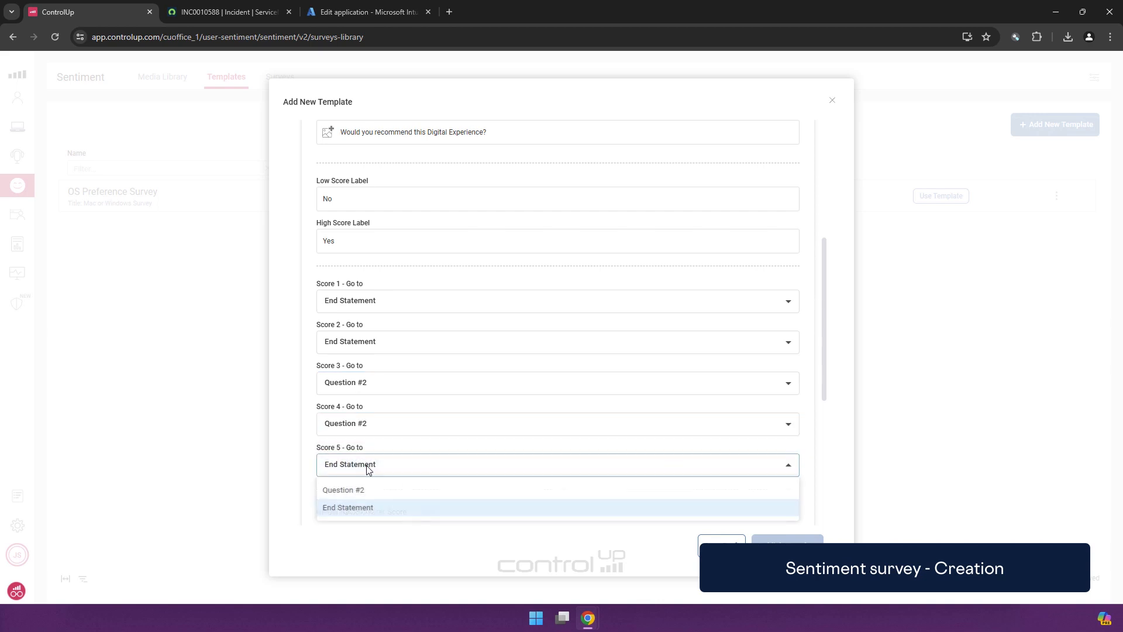
click(351, 490)
- Enter "Why did you give this score?" as the text of Question #2
scroll(438, 391, down, 3)
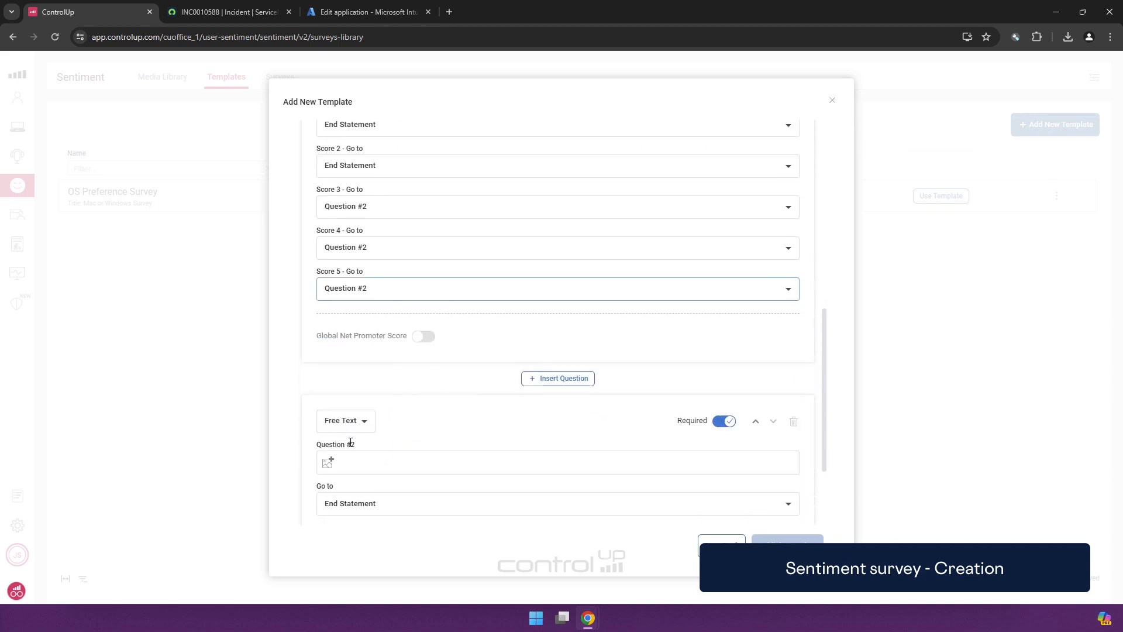
scroll(351, 443, down, 2)
click(371, 344)
text(WHy did you)
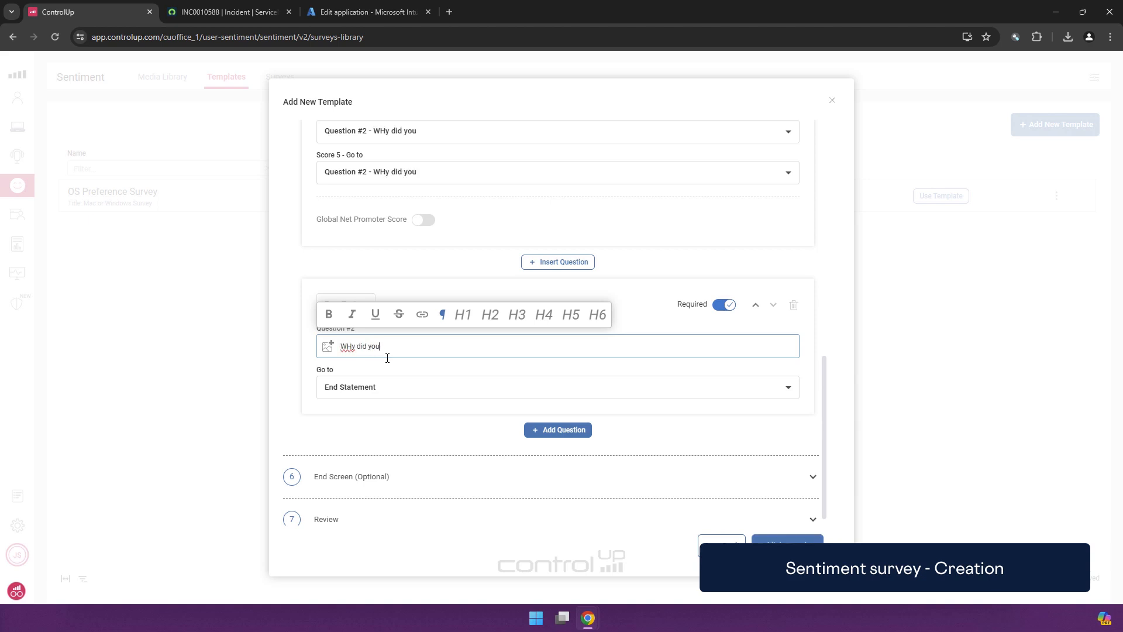
key(ctrl+a)
text(Why did you give this score)
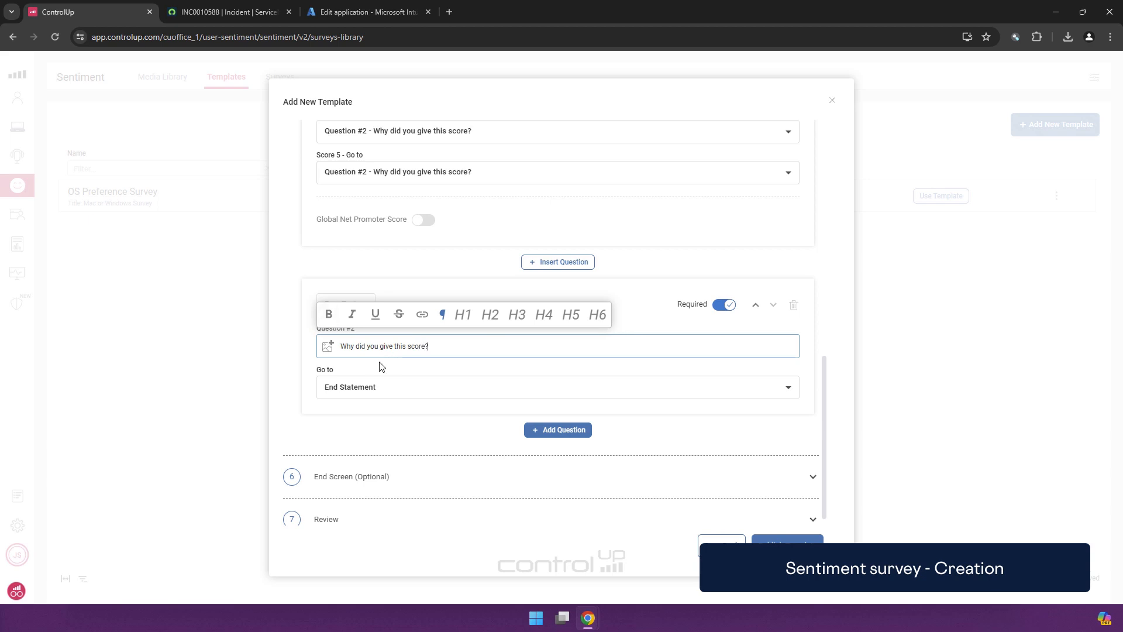
- Include an end screen with the text "Thanks for completing the survey" and publish the template
scroll(350, 434, down, 1)
click(361, 462)
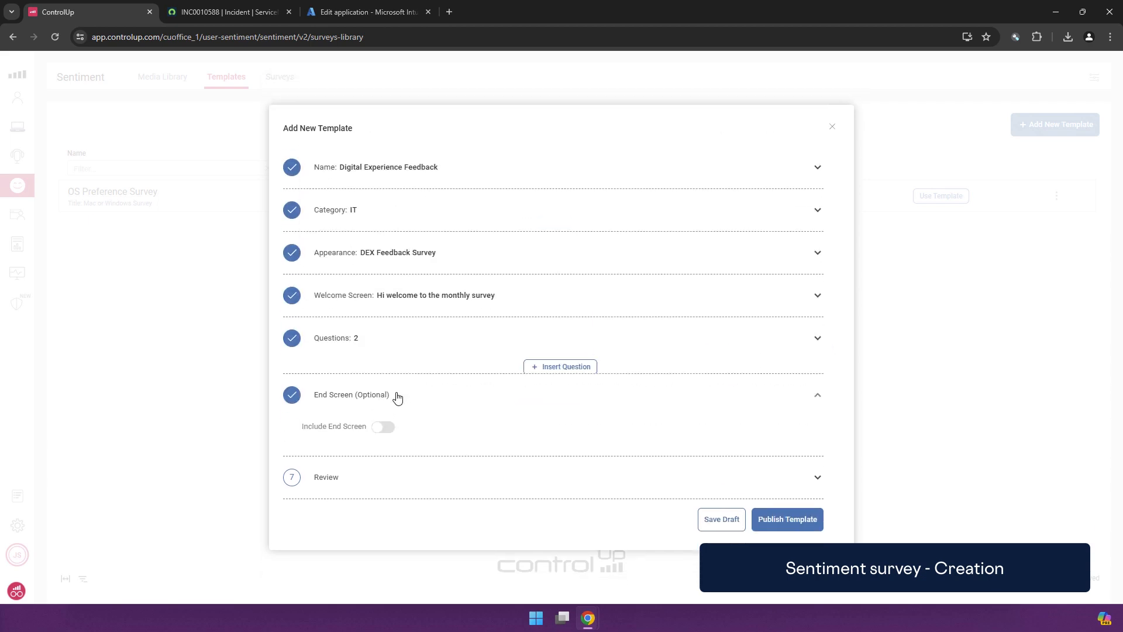
click(386, 421)
click(381, 440)
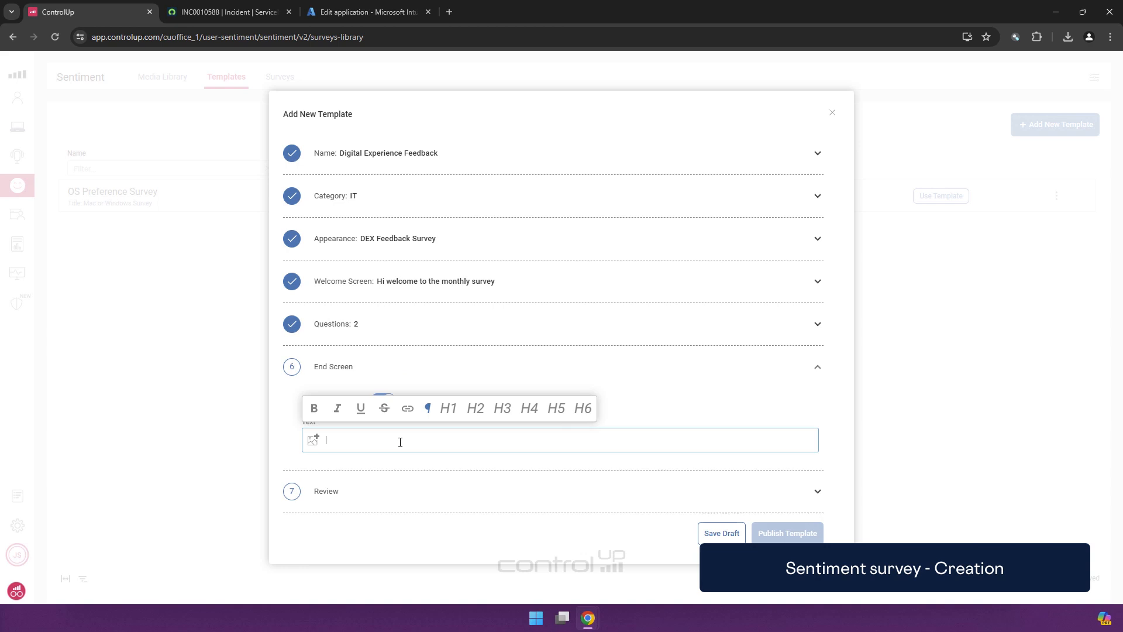
text(Thanks for comple)
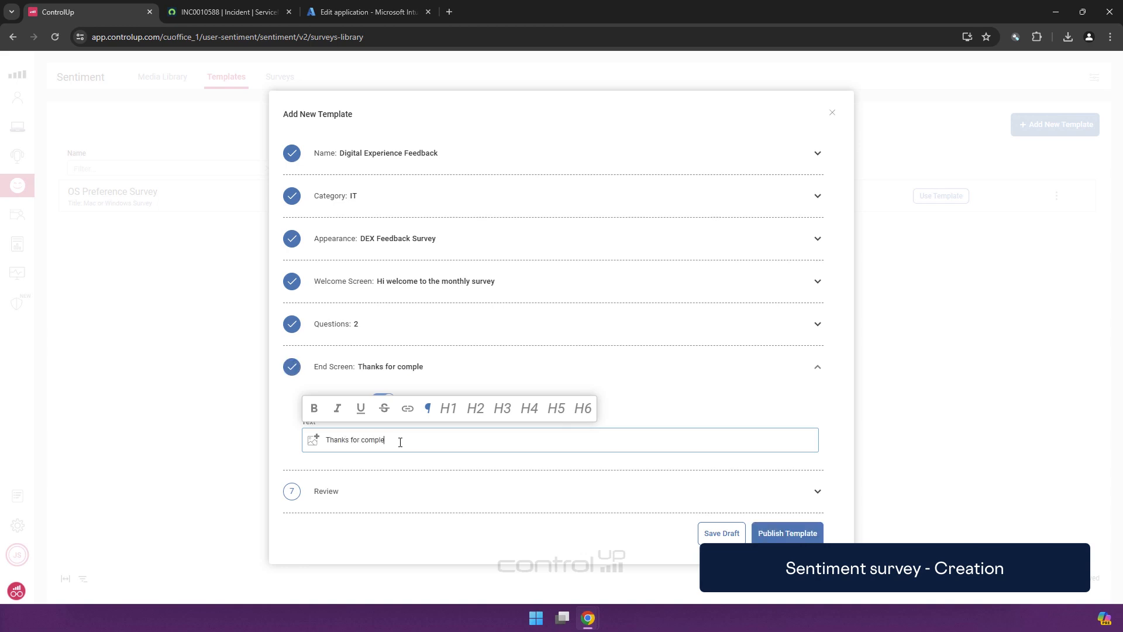
text(teng the survey)
click(546, 492)
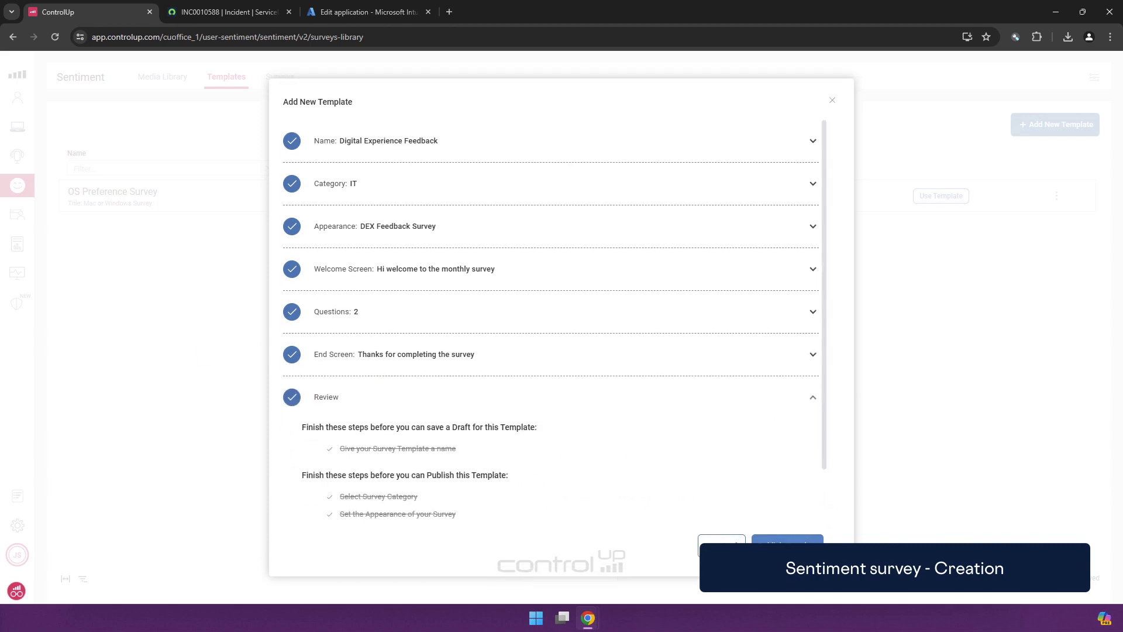
click(787, 545)
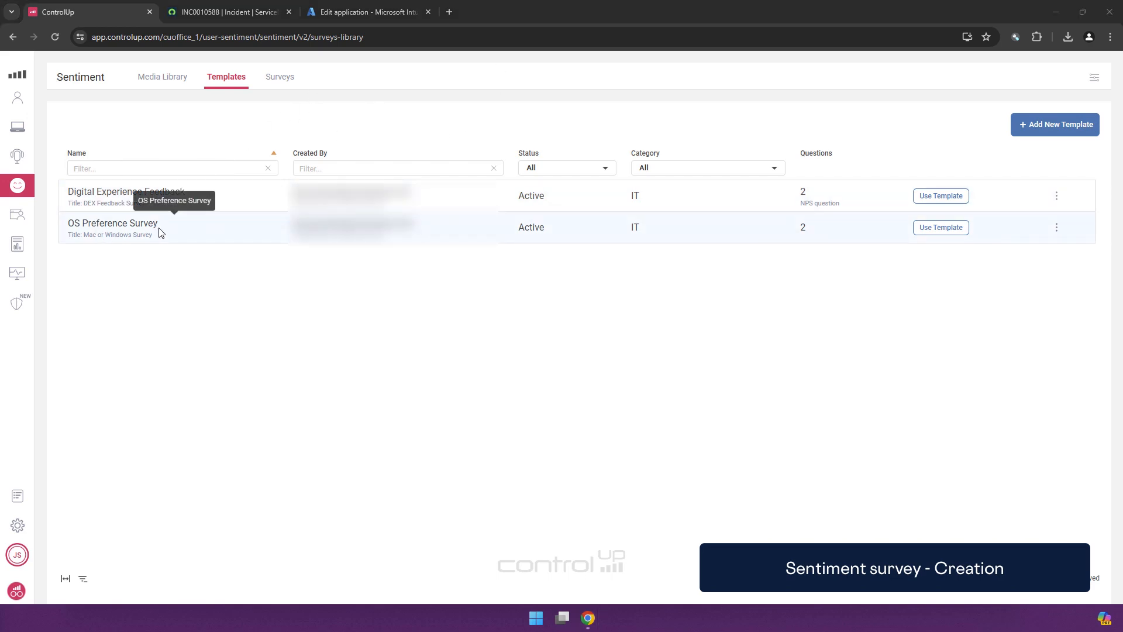
- Create a survey from the Digital Experience Feedback template, name it "Digital Experience Survey - G&A" and check its content
click(948, 199)
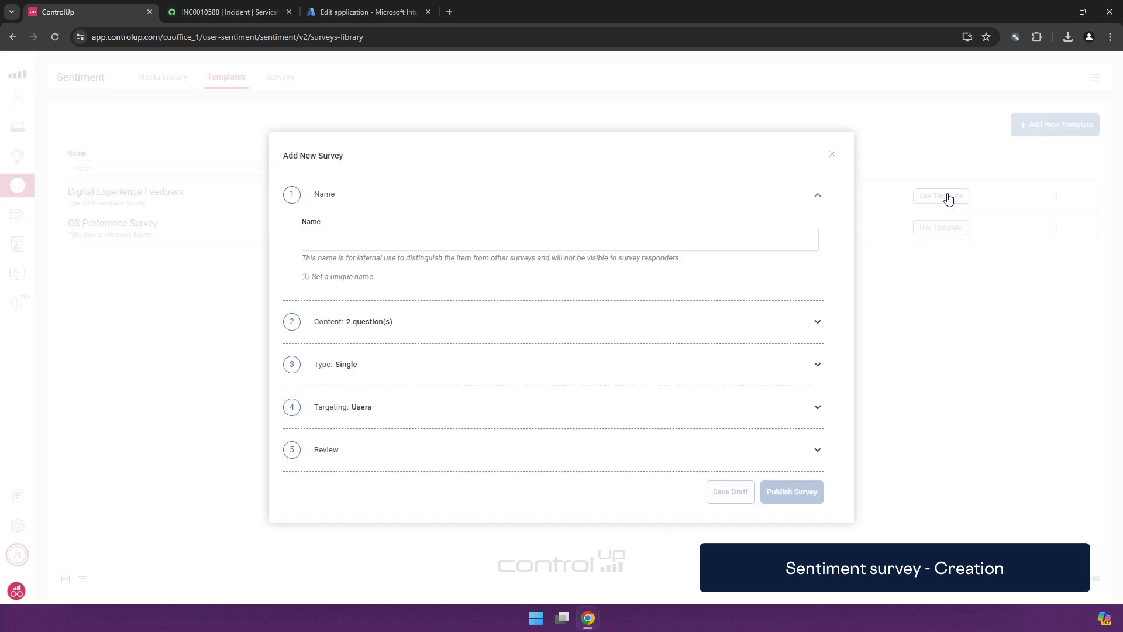
click(430, 245)
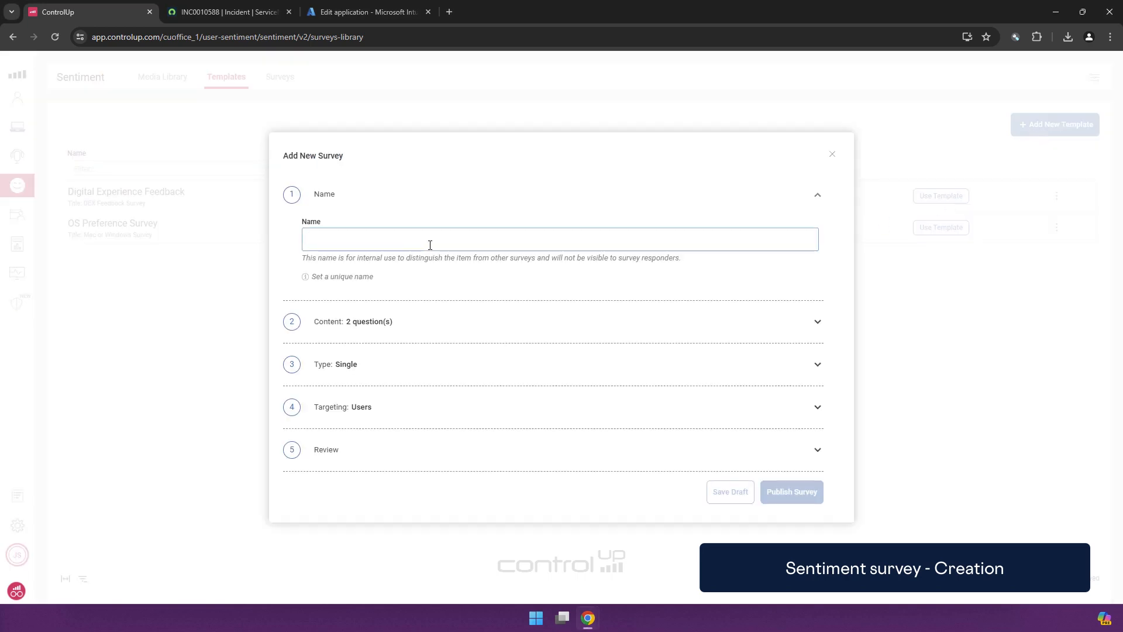
text(Digital Experience Sur)
key(BackSpace)
text(urv)
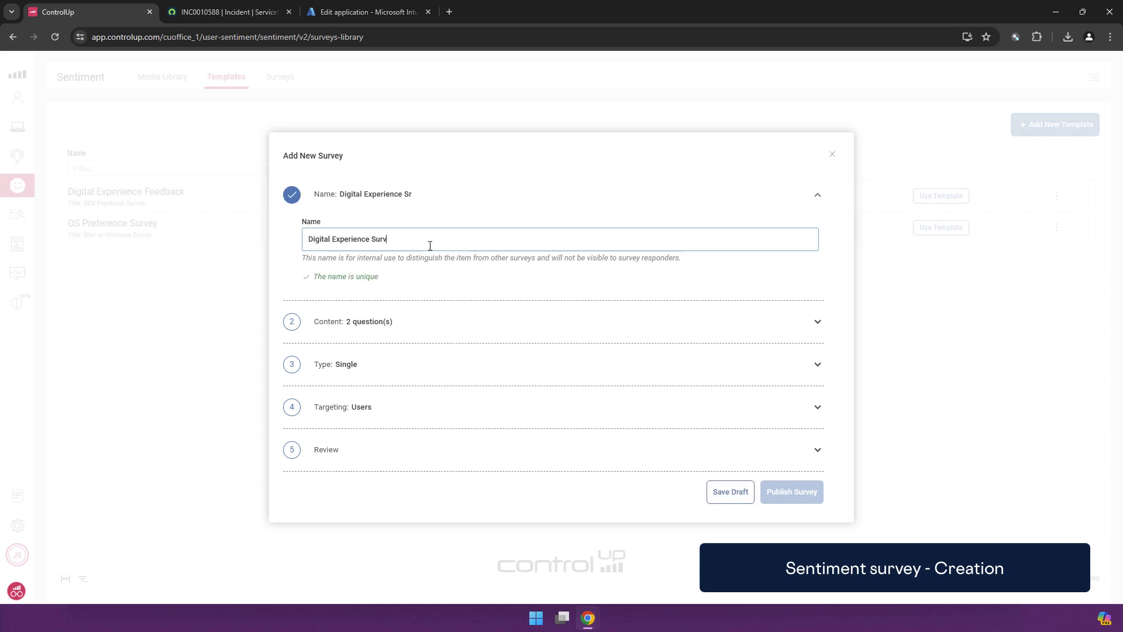
text(ey - G&A)
click(404, 315)
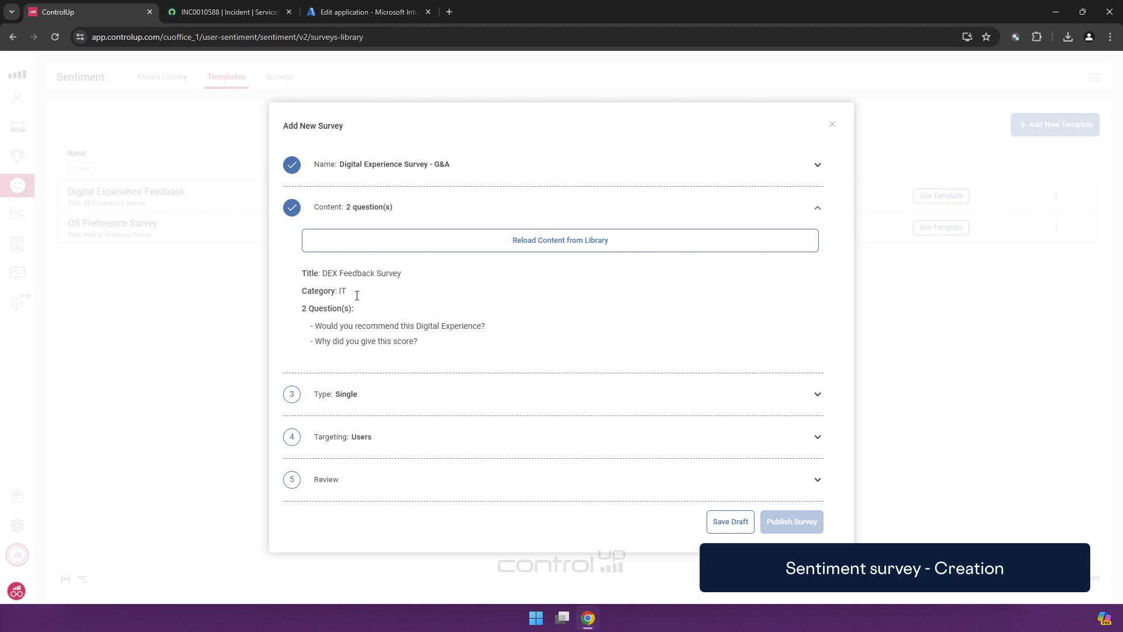
- Make the survey Recurring with a start date of May 17, 2024 12:00 AM, repeating monthly
click(352, 393)
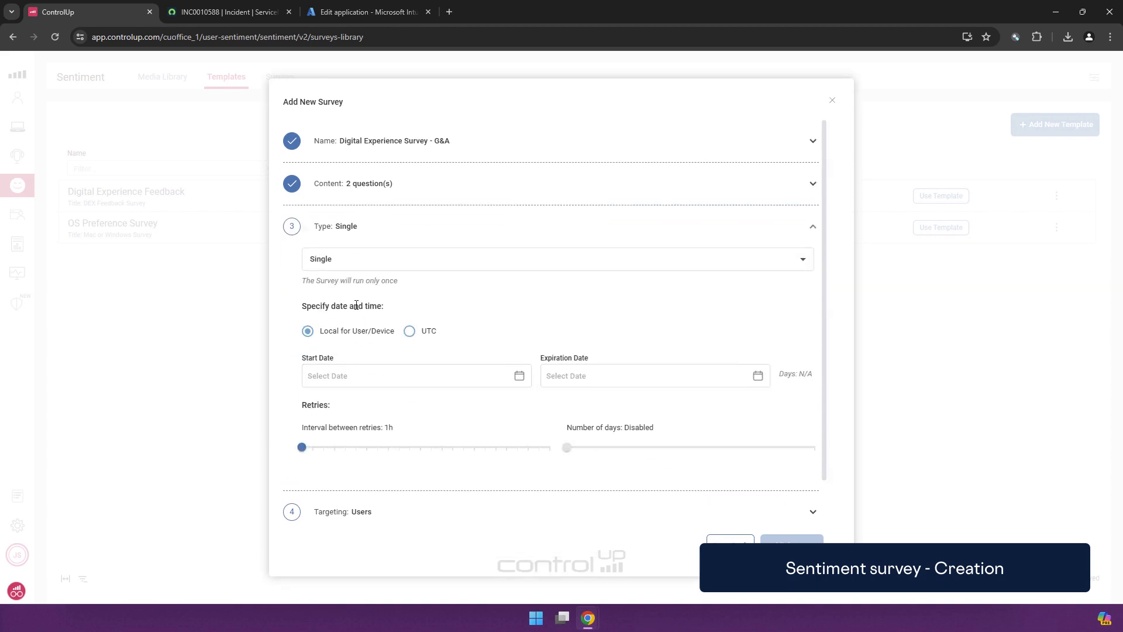
click(341, 252)
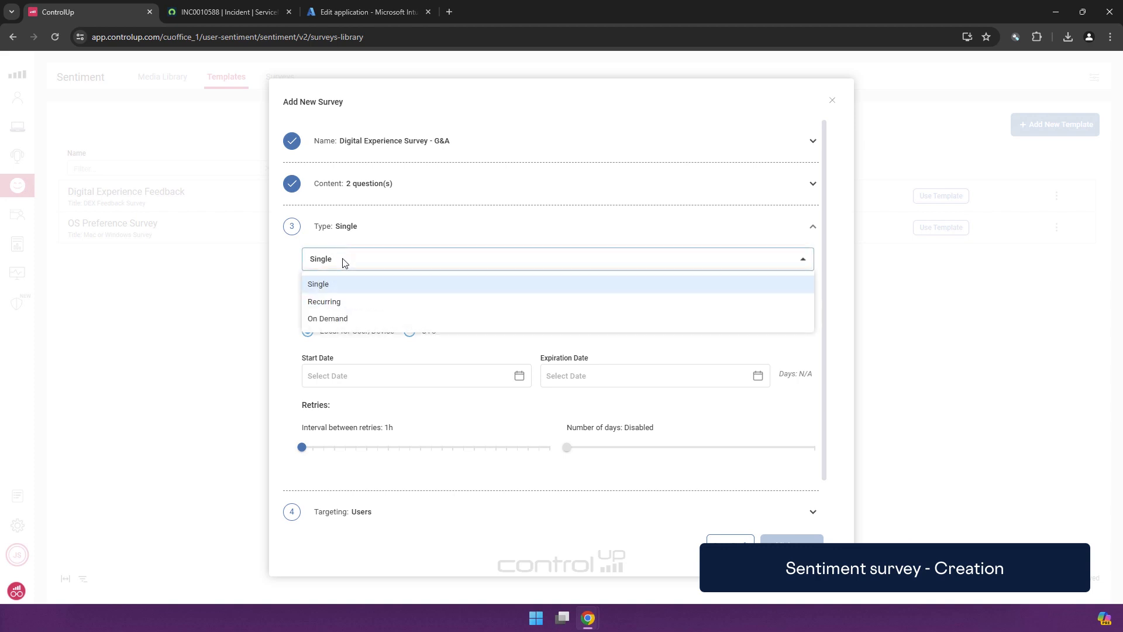
click(348, 304)
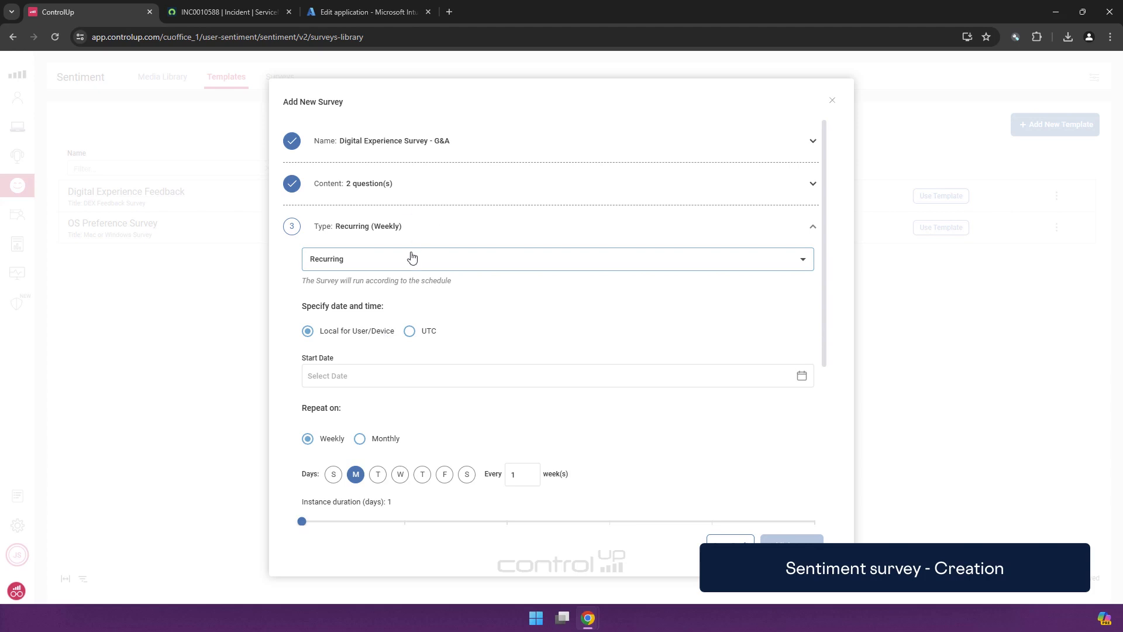
click(363, 374)
click(442, 238)
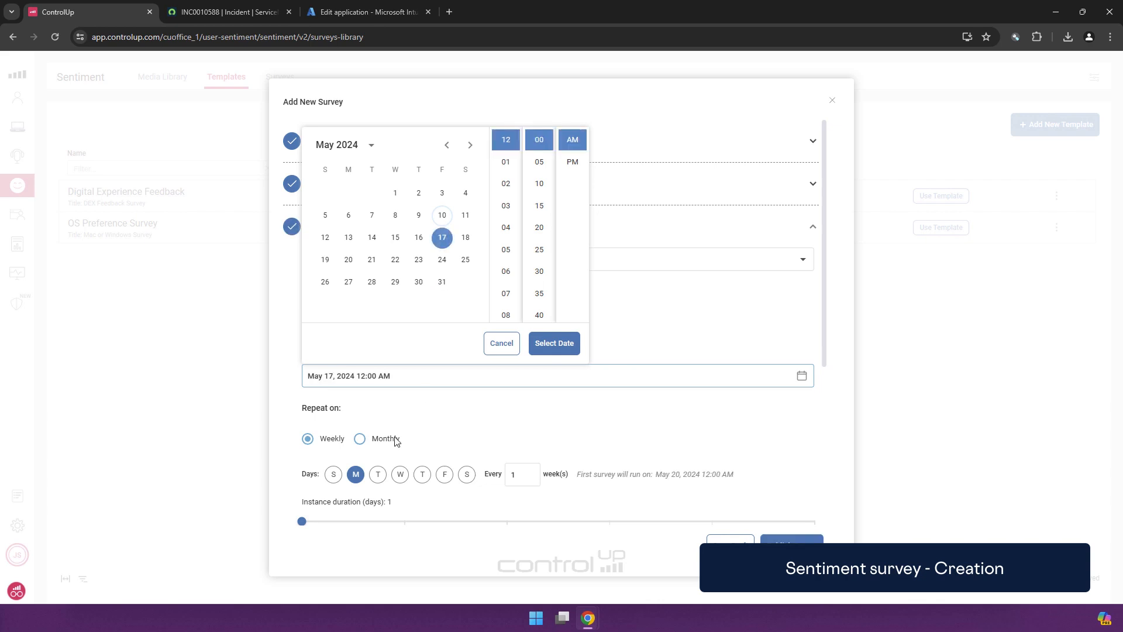
click(366, 448)
click(360, 439)
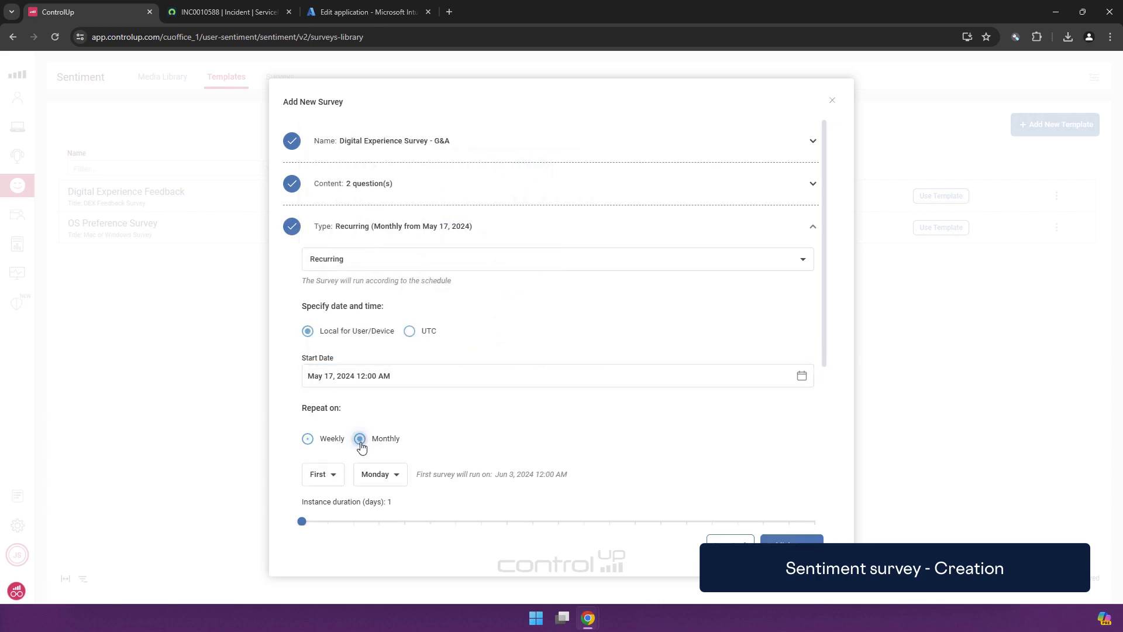
scroll(463, 431, down, 1)
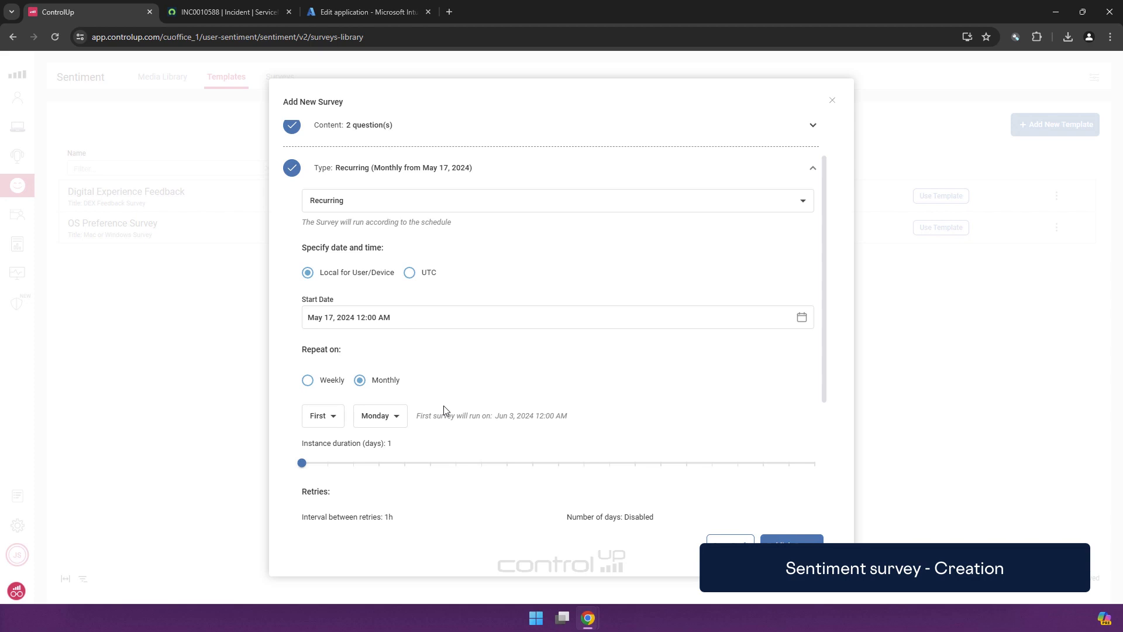
scroll(323, 451, down, 3)
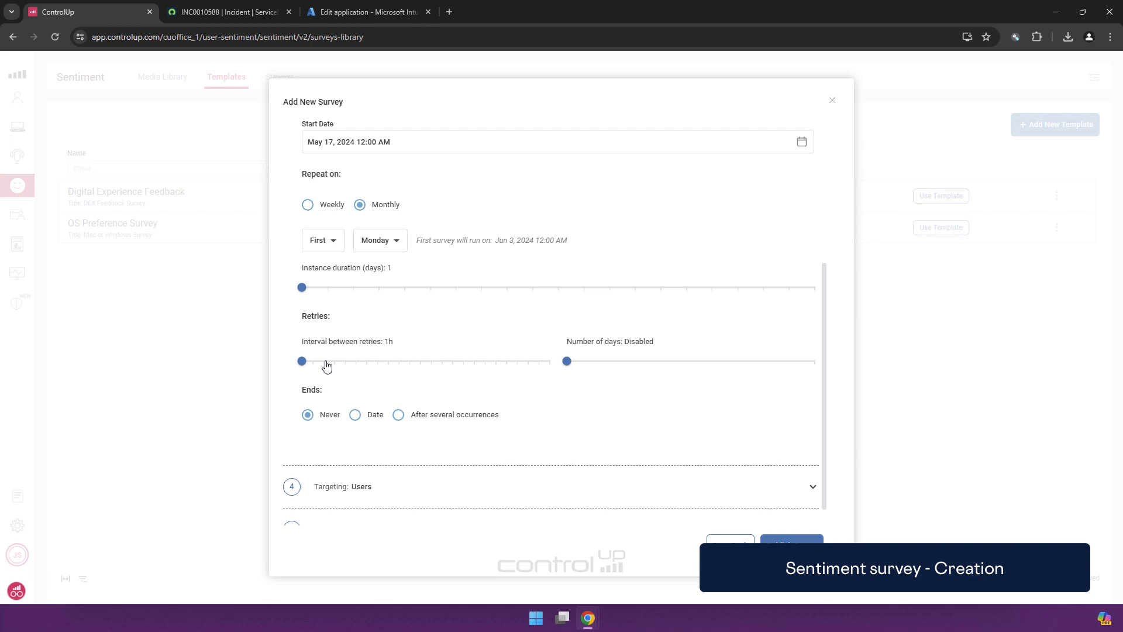
- Change the survey's type to On Demand, publish it, and show the list of surveys
scroll(556, 319, up, 3)
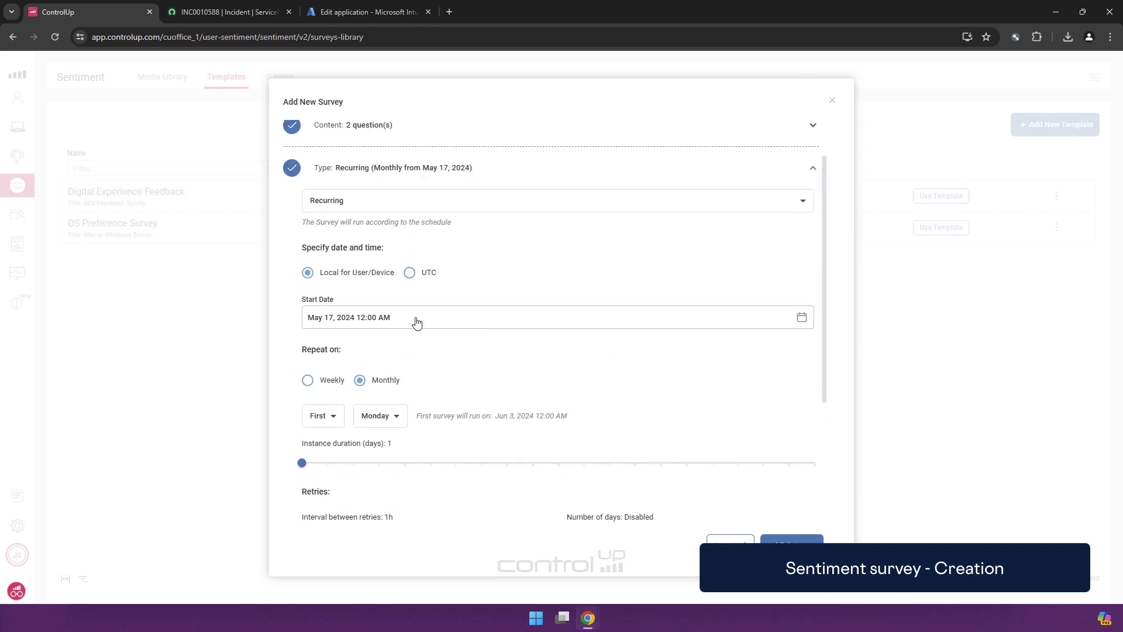
click(358, 204)
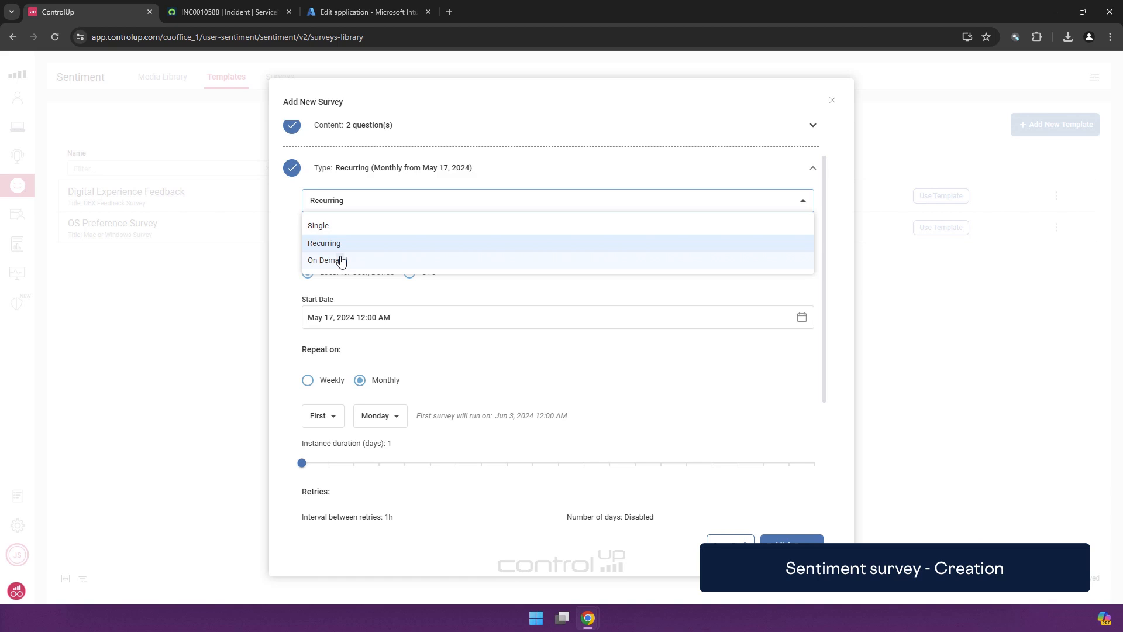
click(339, 258)
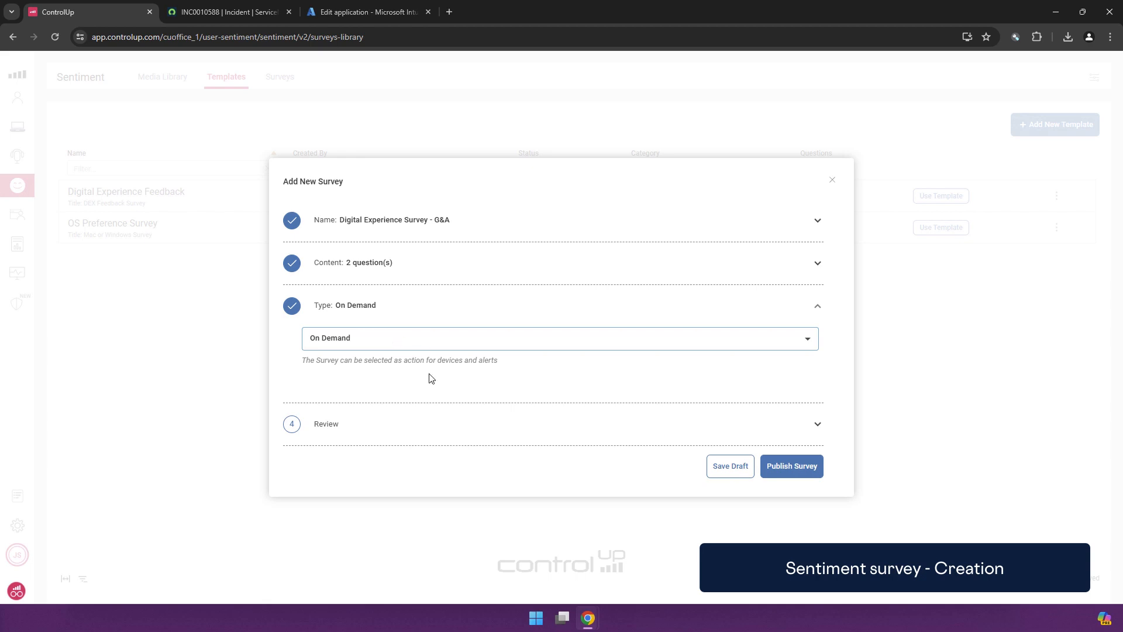
click(789, 471)
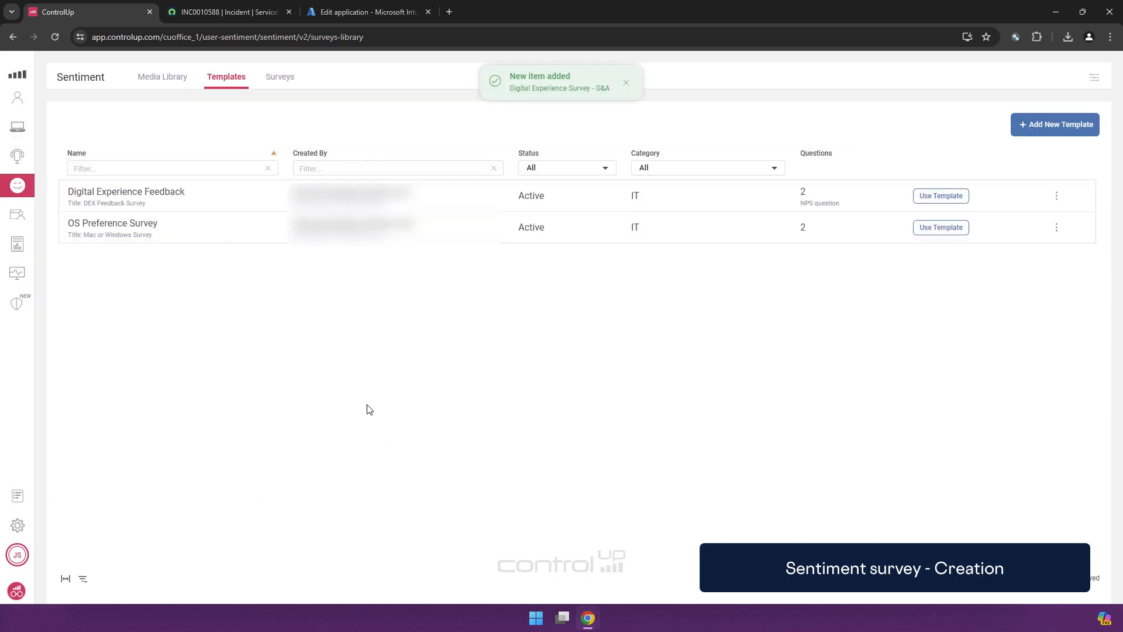
click(277, 77)
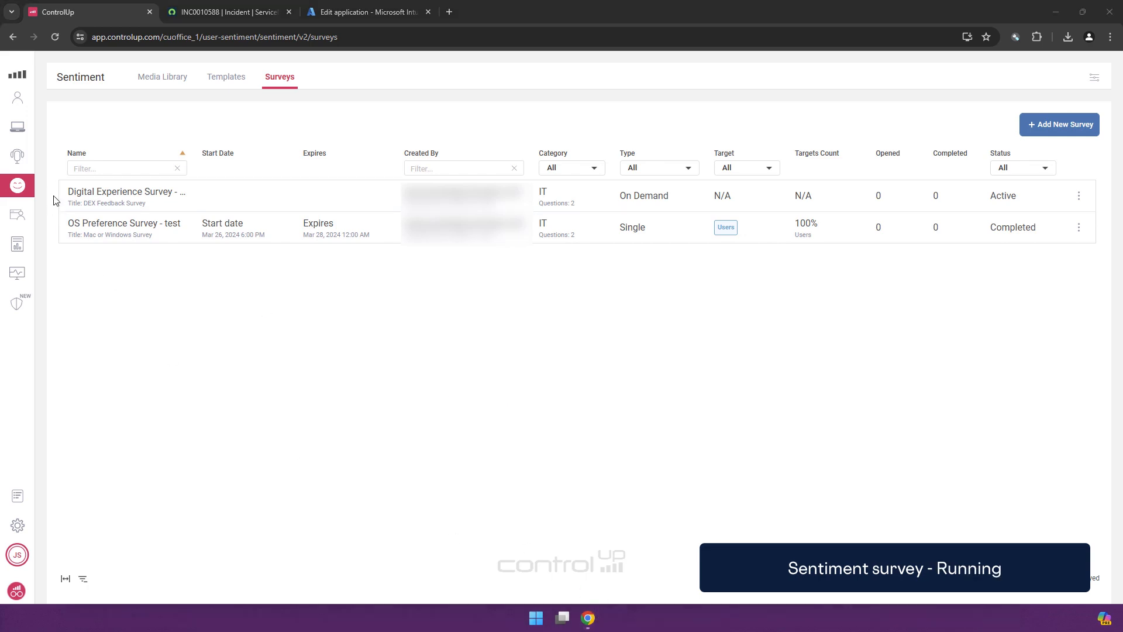
- Open the details of the XPS laptop among the devices and switch to its remote control session
click(15, 128)
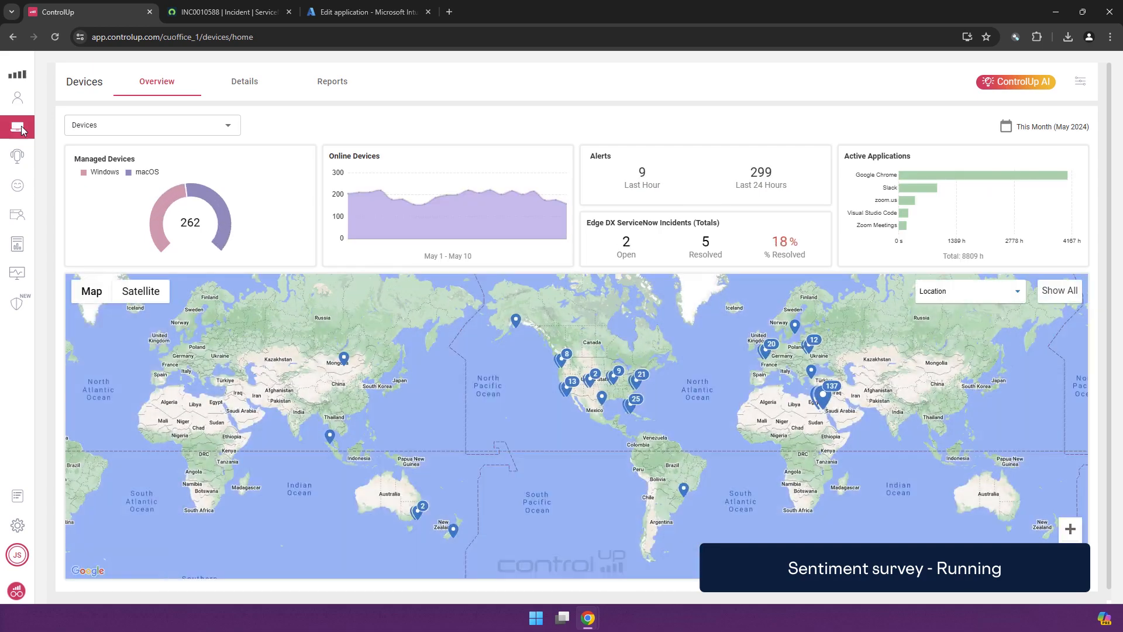
click(230, 89)
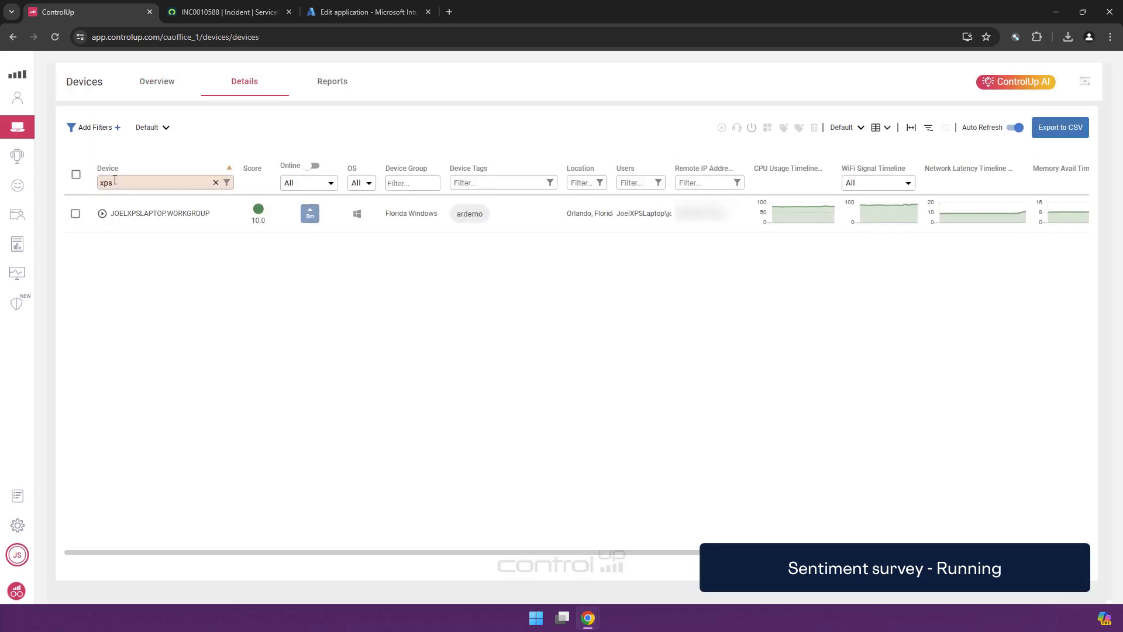
click(130, 214)
mouse_move(588, 618)
click(649, 526)
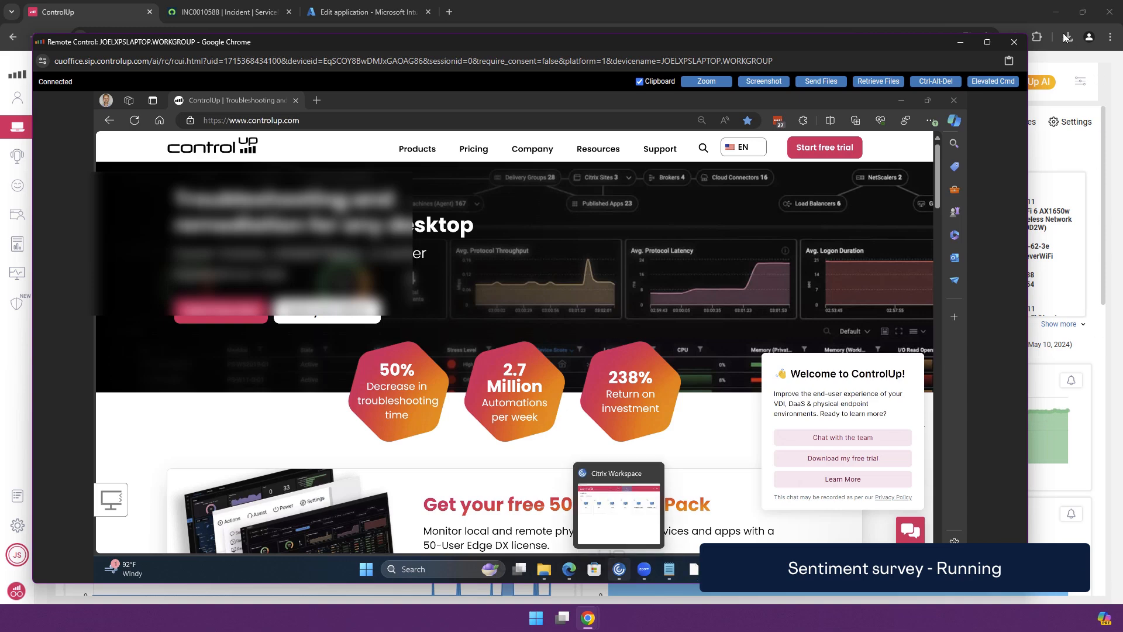
- Return to the laptop's details in the console and send its user the IT survey "Digital Experience Survey - G&A"
click(1009, 11)
click(879, 124)
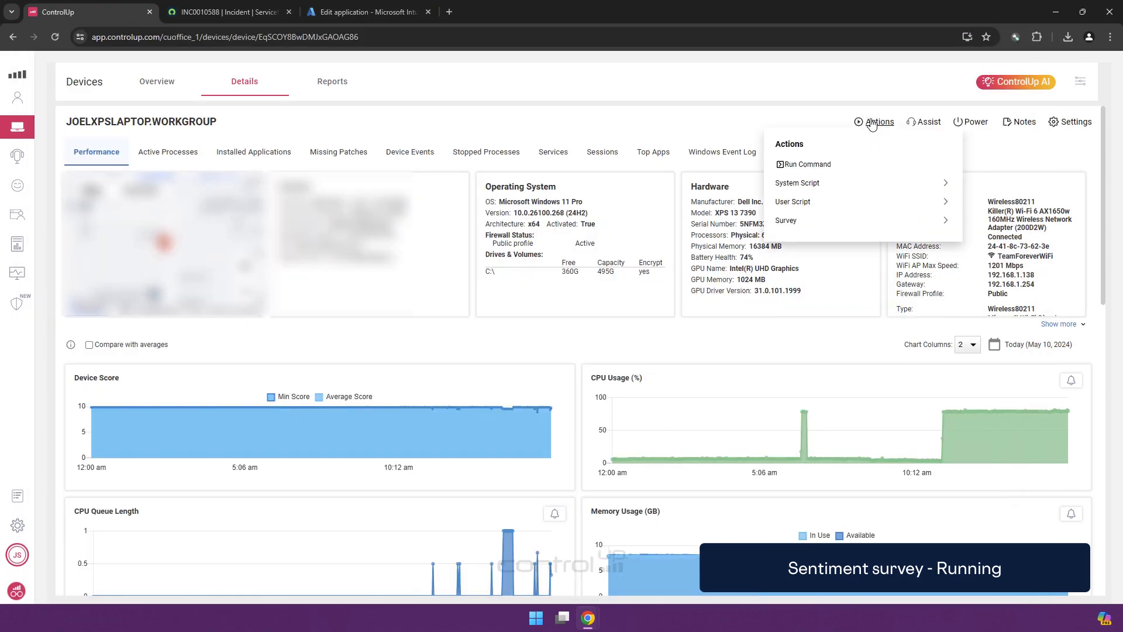
click(793, 222)
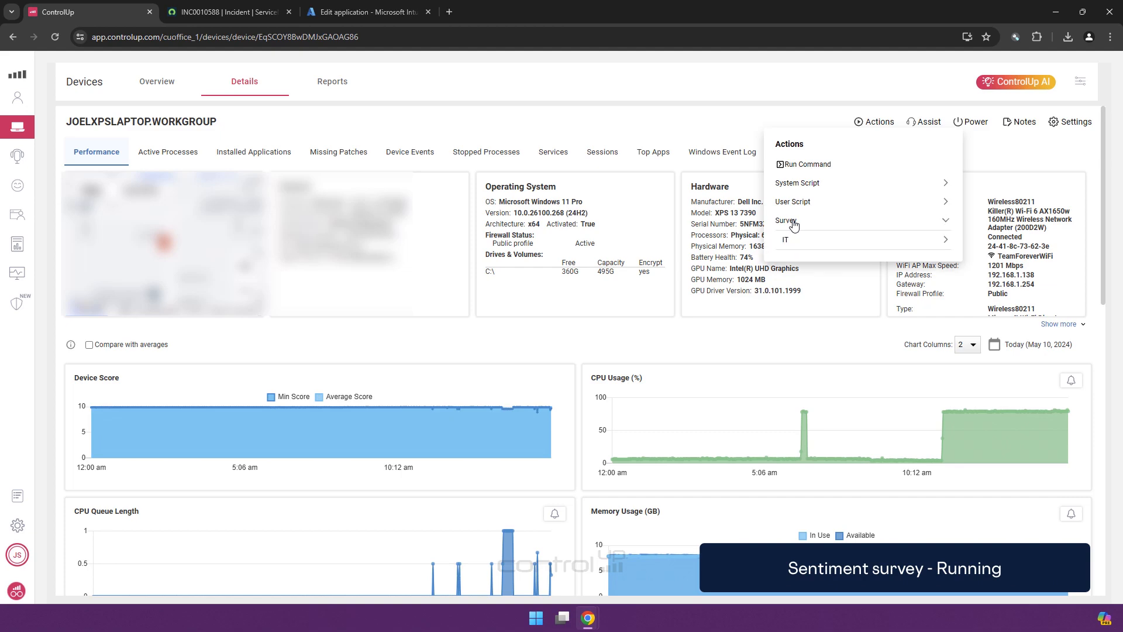
click(788, 241)
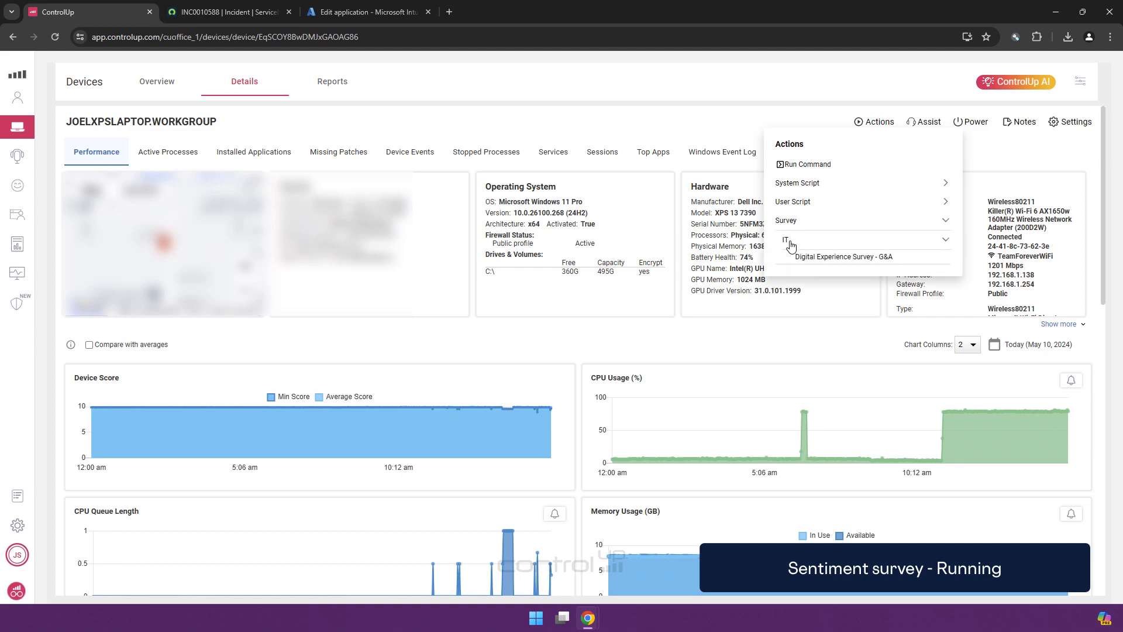
click(851, 263)
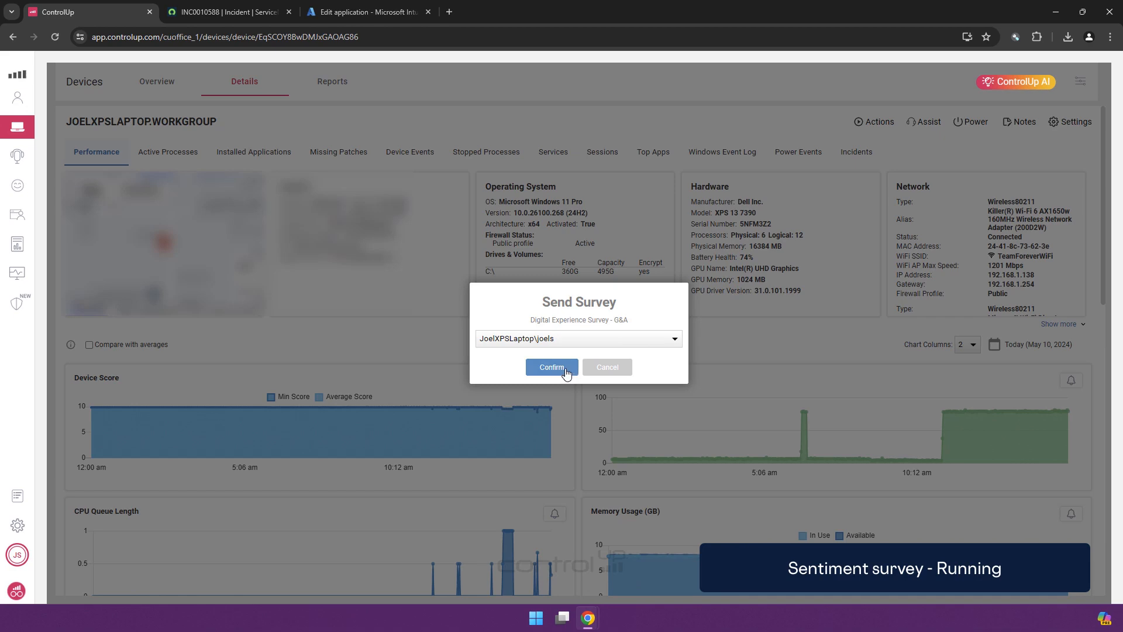
click(551, 367)
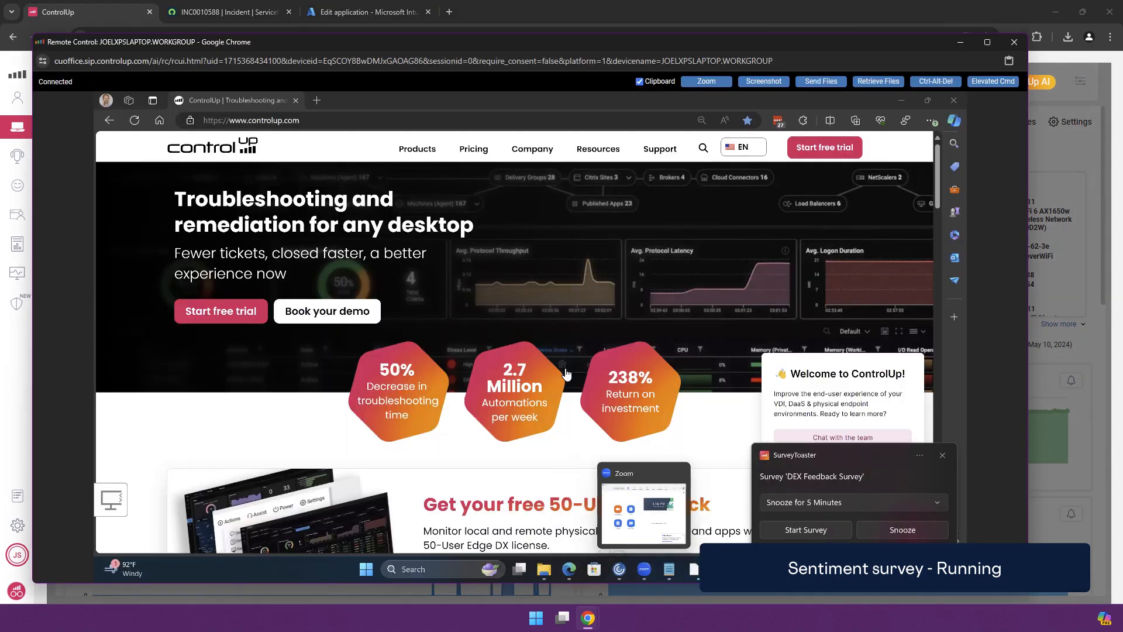
- Start the DEX Feedback Survey on the remote laptop and answer the recommendation question with the neutral face
click(806, 529)
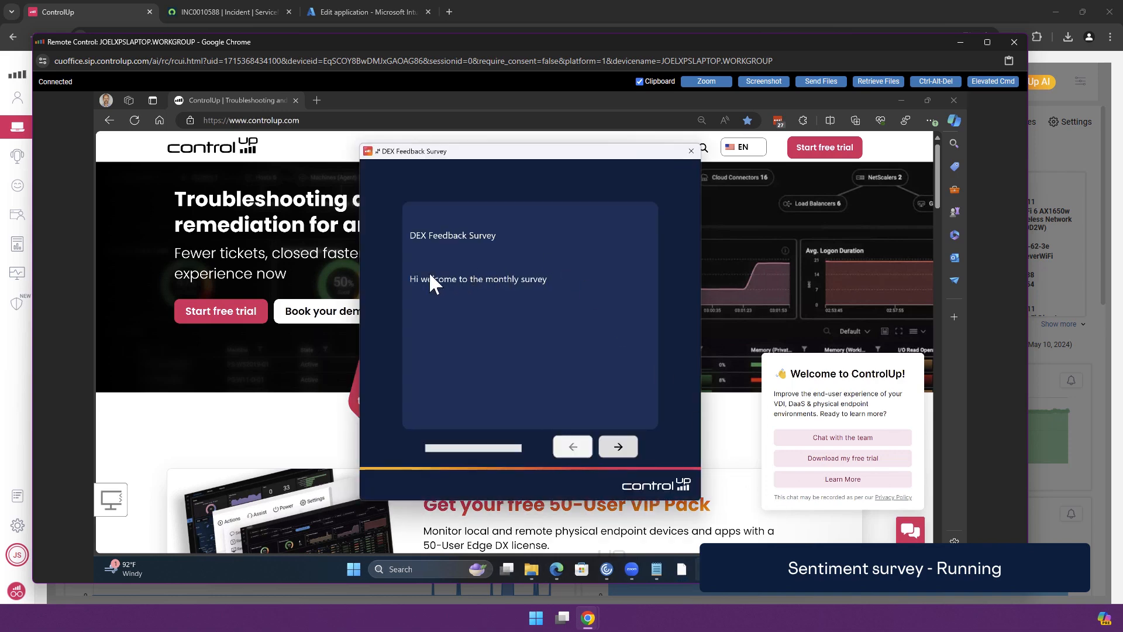
click(614, 448)
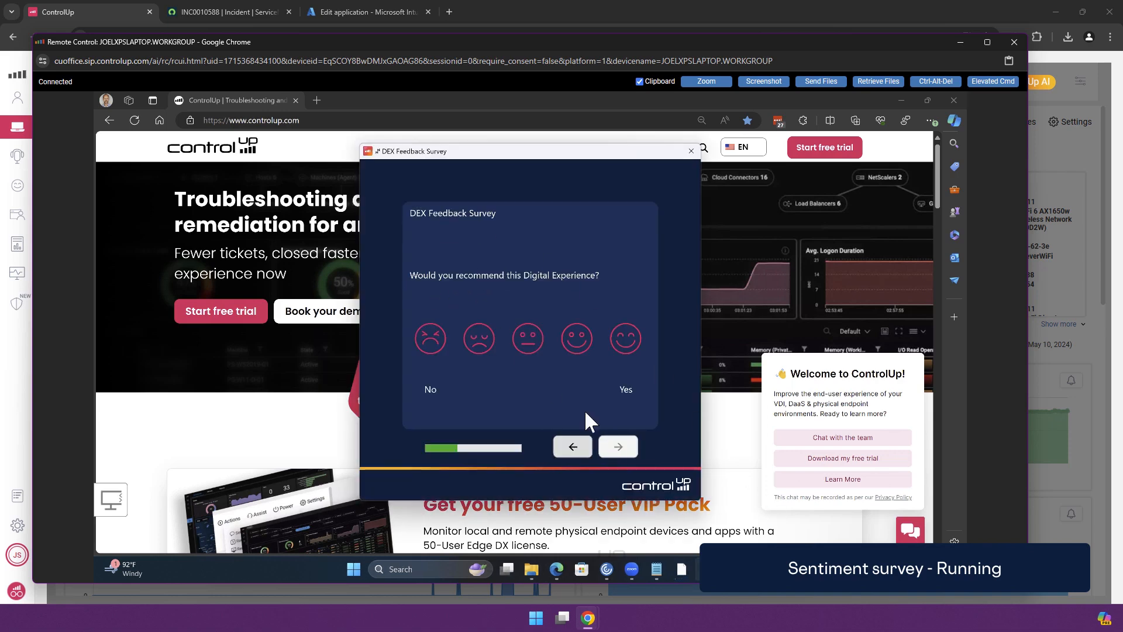
click(526, 342)
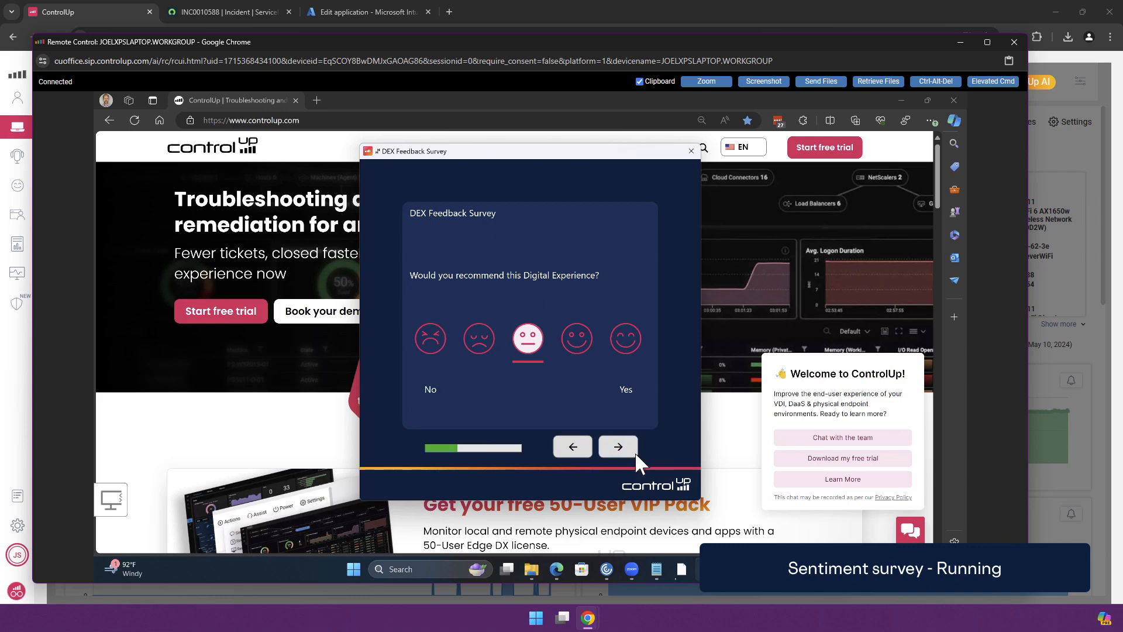
click(631, 452)
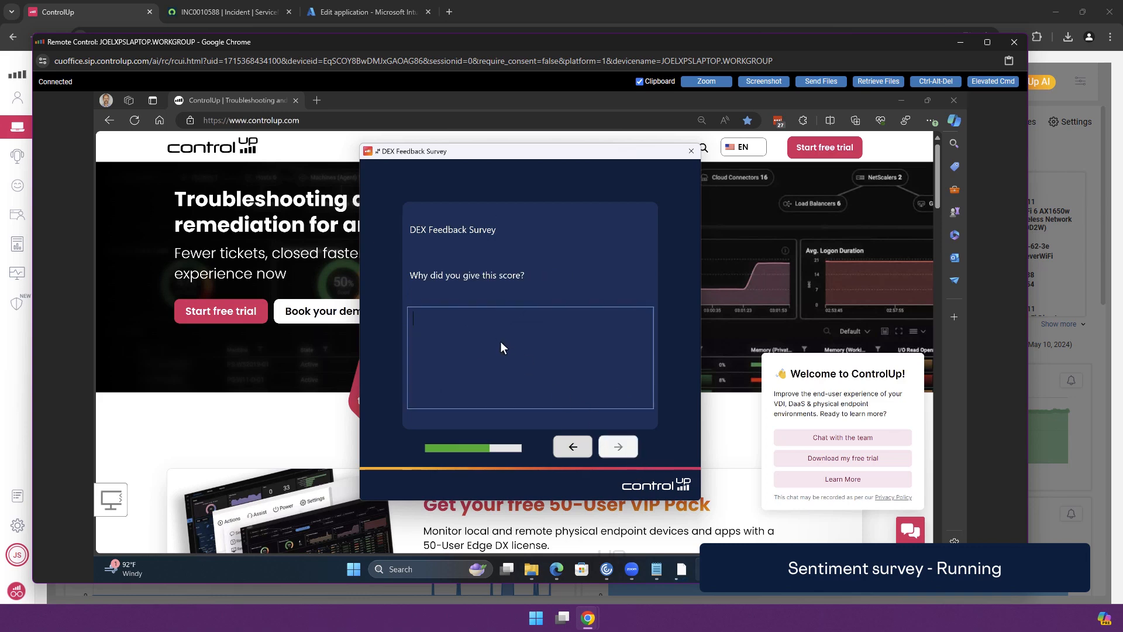
- Answer "Why did you give this score?" with "Could be improved!" and finish the survey
text(Could h)
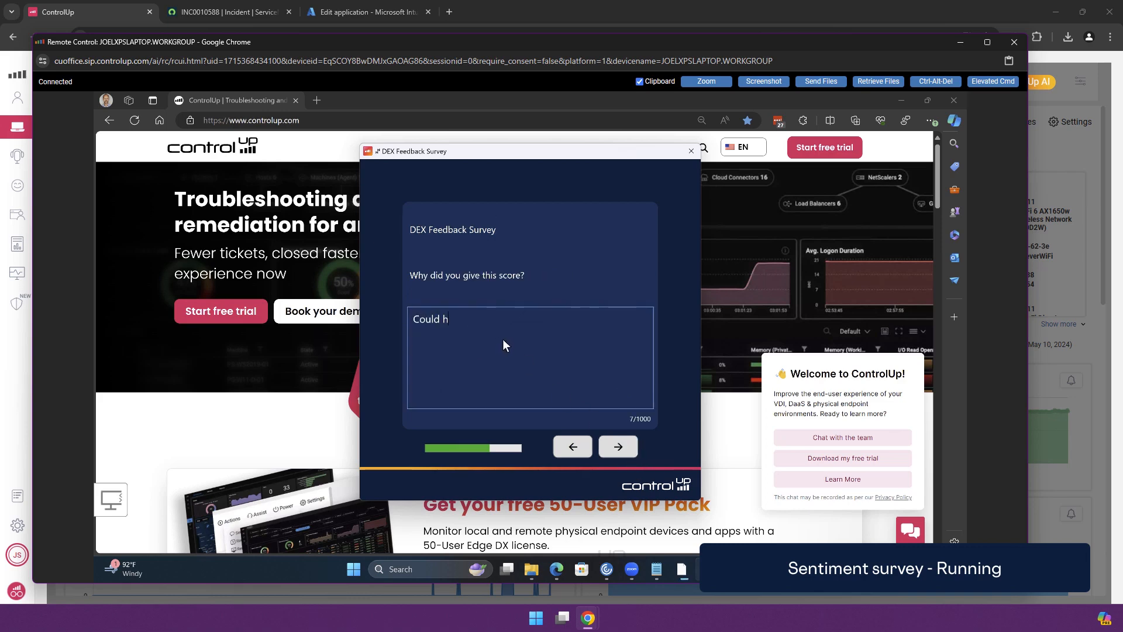
key(BackSpace)
text(be improved!)
click(617, 447)
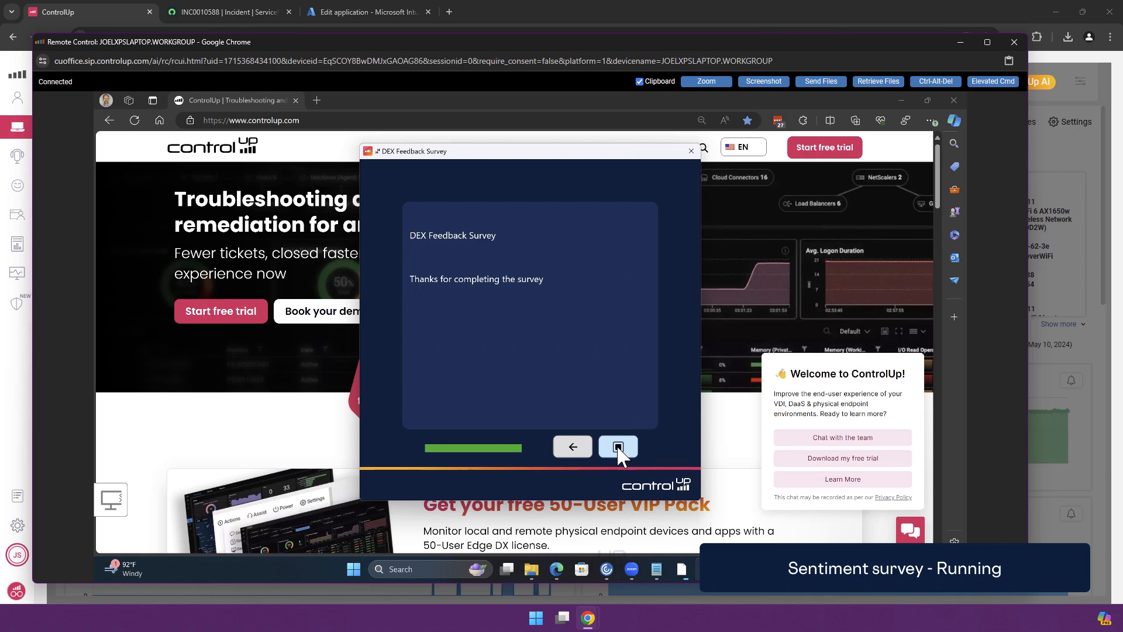
click(618, 447)
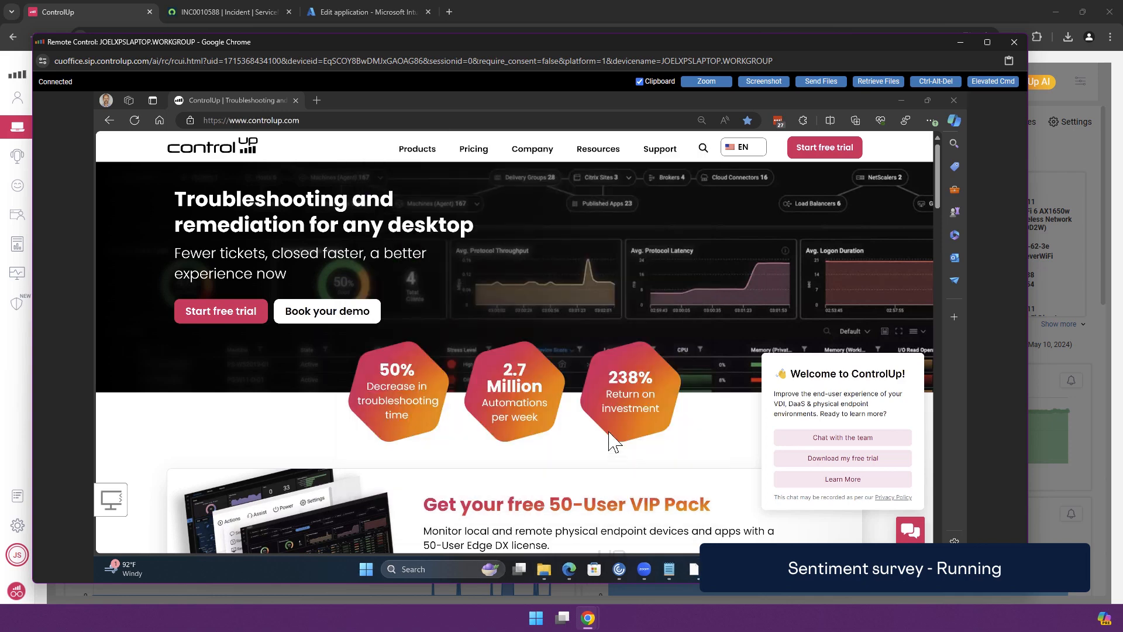
- Return to the Sentiment surveys in the console and examine the results summary of "Digital Experience Survey - G&A"
click(65, 10)
click(579, 368)
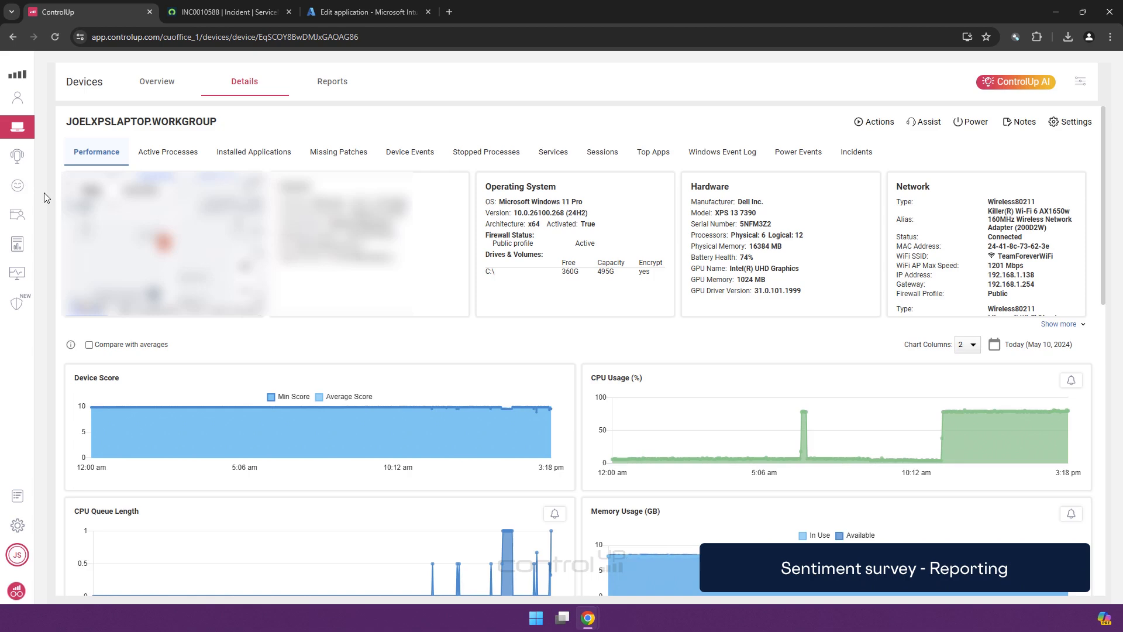
click(18, 186)
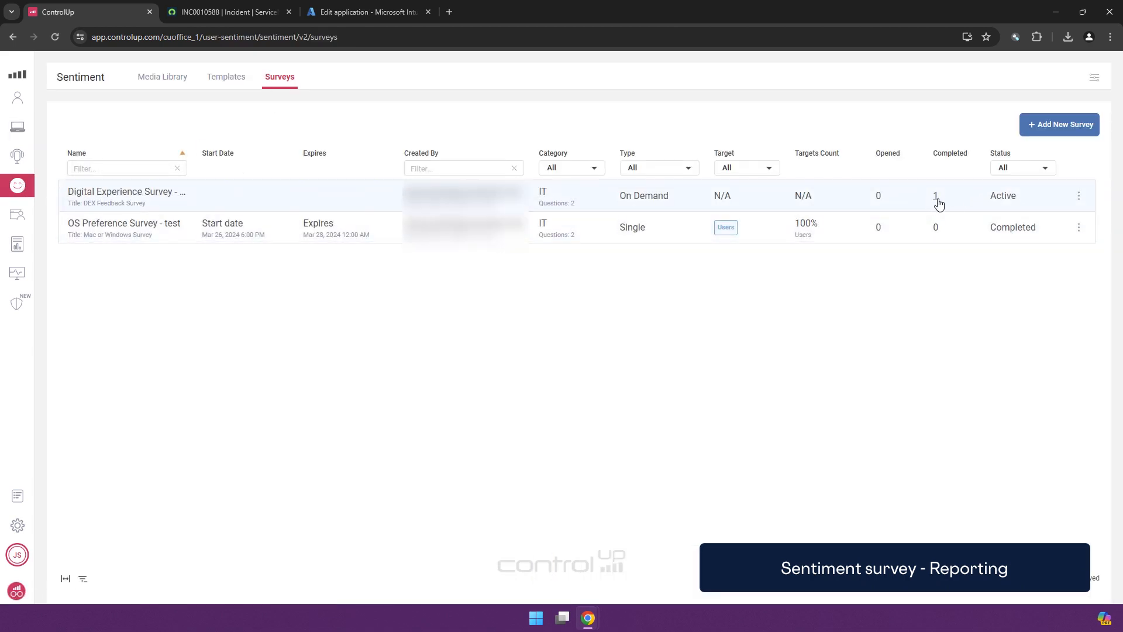
click(139, 194)
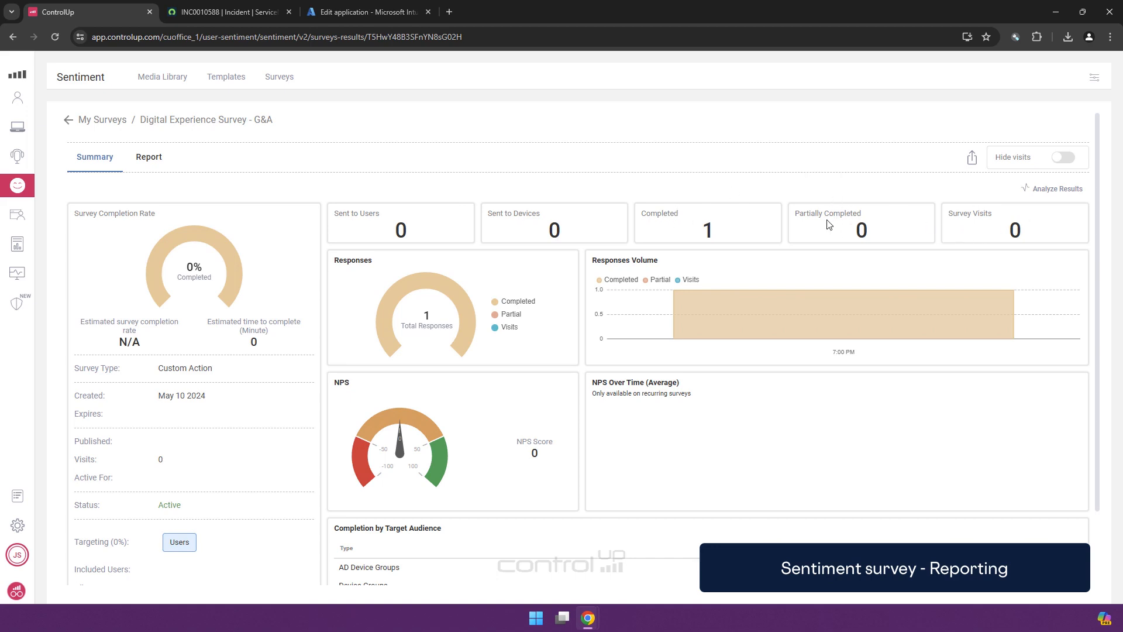
scroll(826, 219, down, 2)
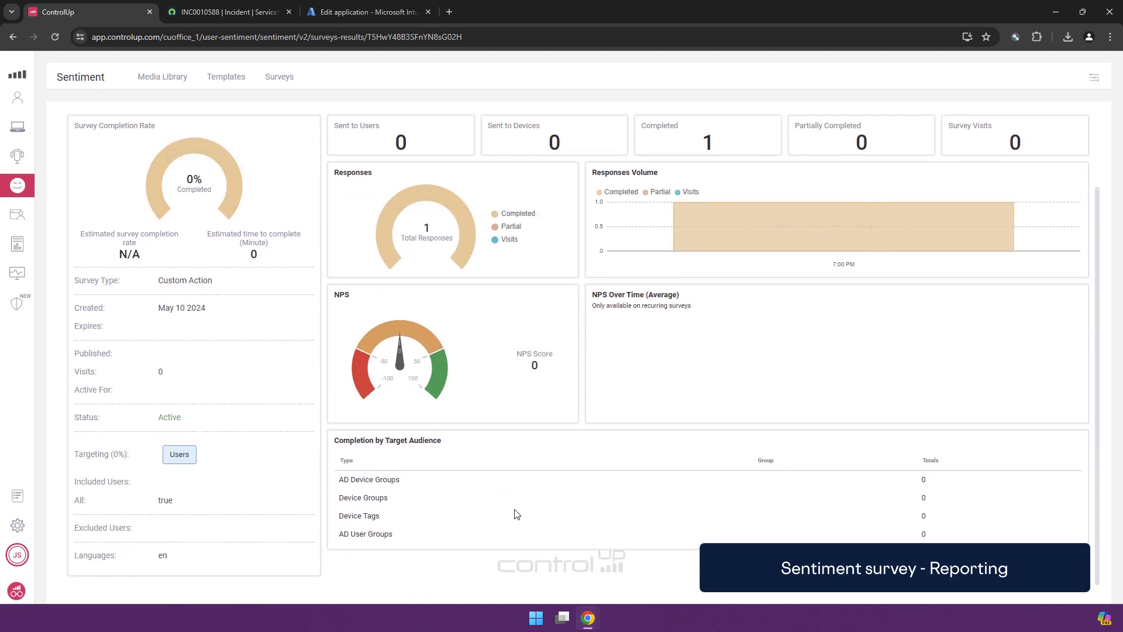
scroll(494, 506, up, 2)
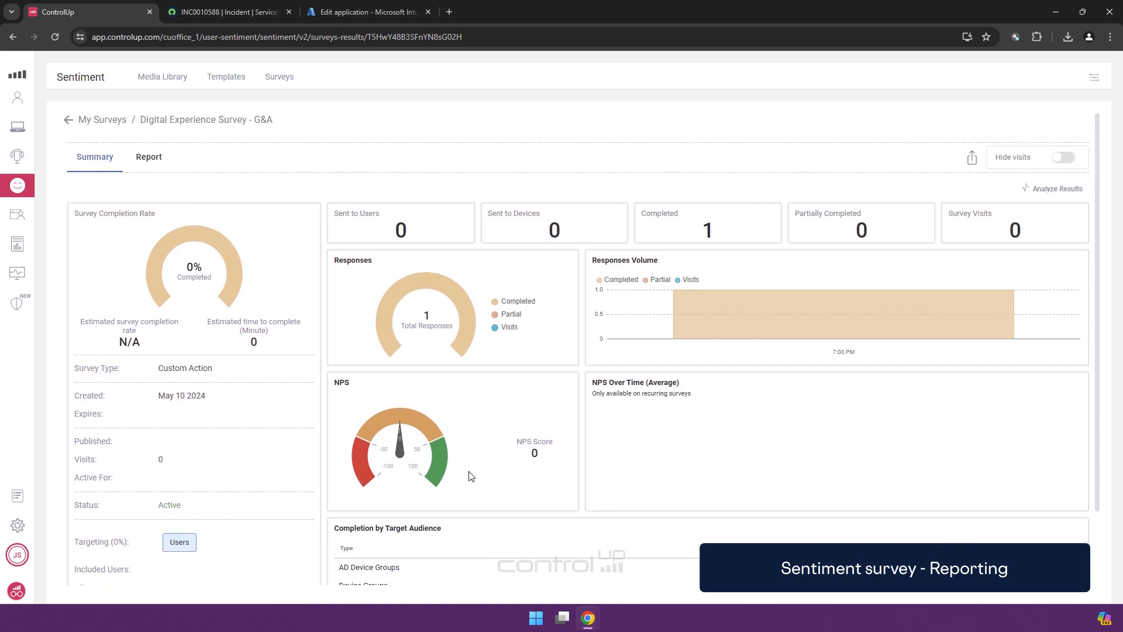
- View the survey's report and examine the answers to both questions, highlighting the written response to Q2
click(149, 157)
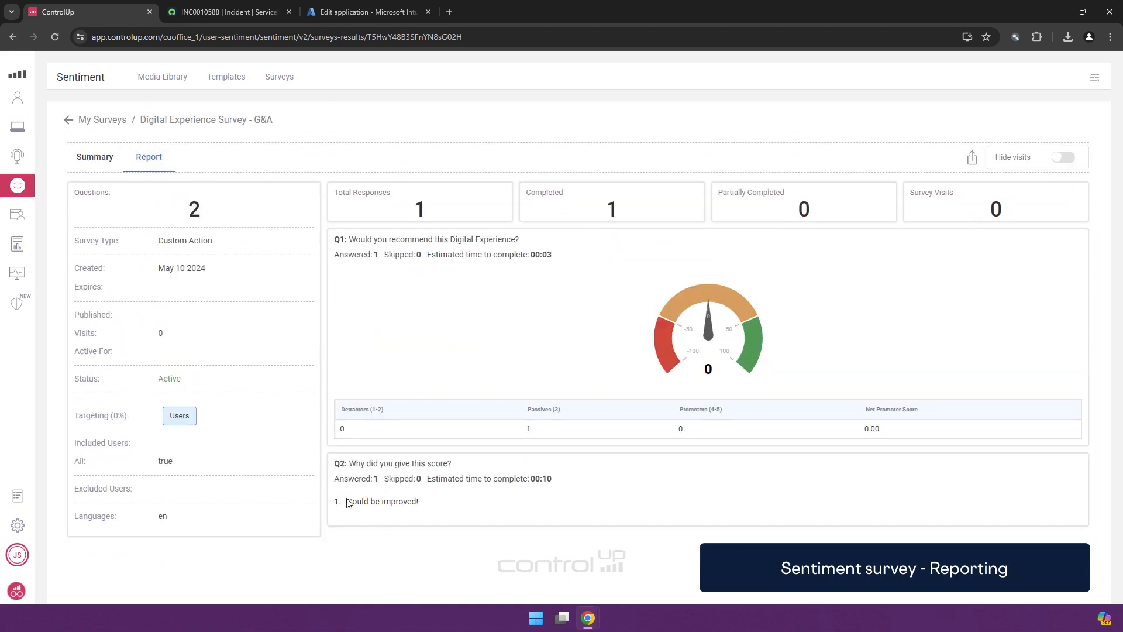
drag(347, 503, 419, 503)
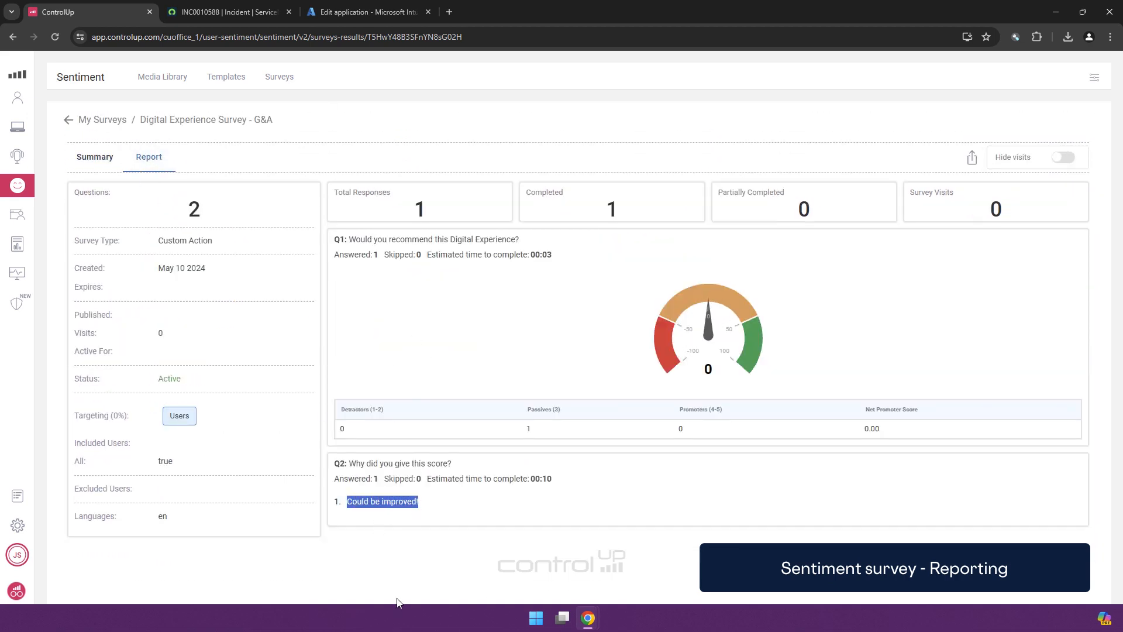
click(351, 546)
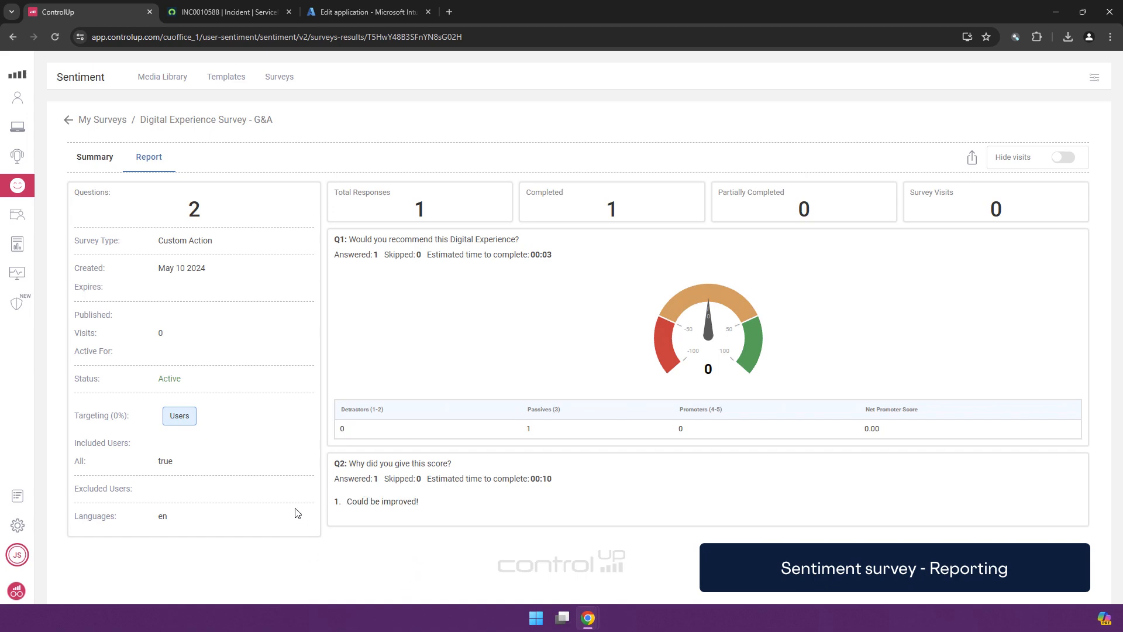